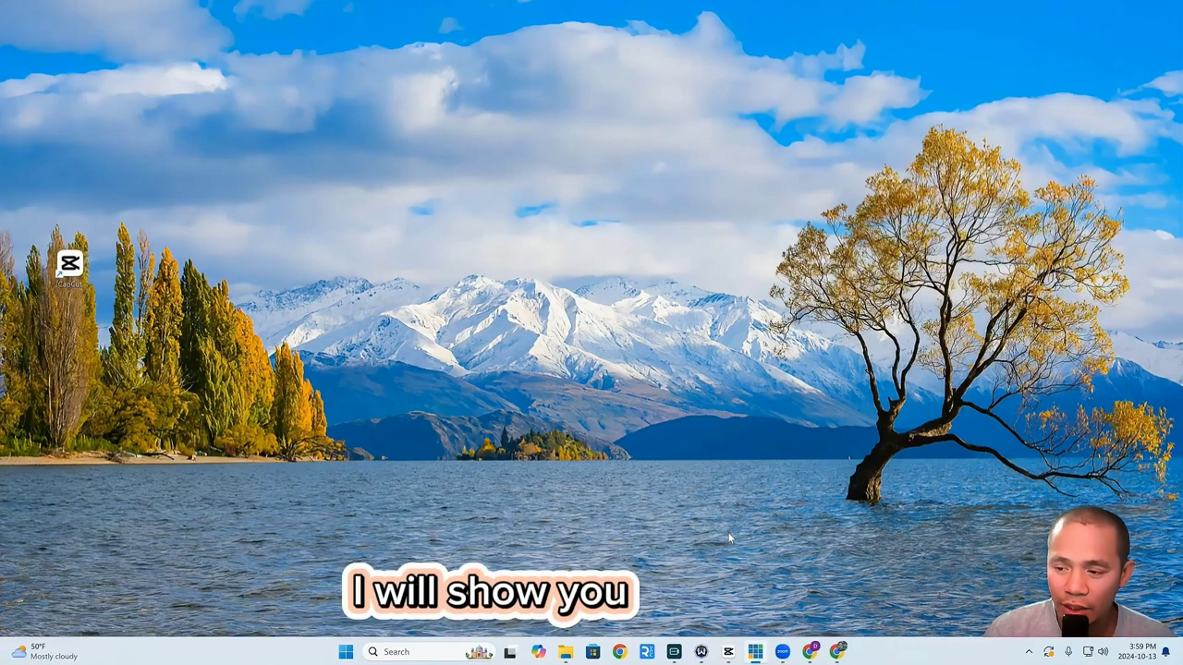
Switch to Chrome and play the "Never Lose Your Drivers Again!" video briefly as a subtitle example, pausing it at 0:13
click(838, 651)
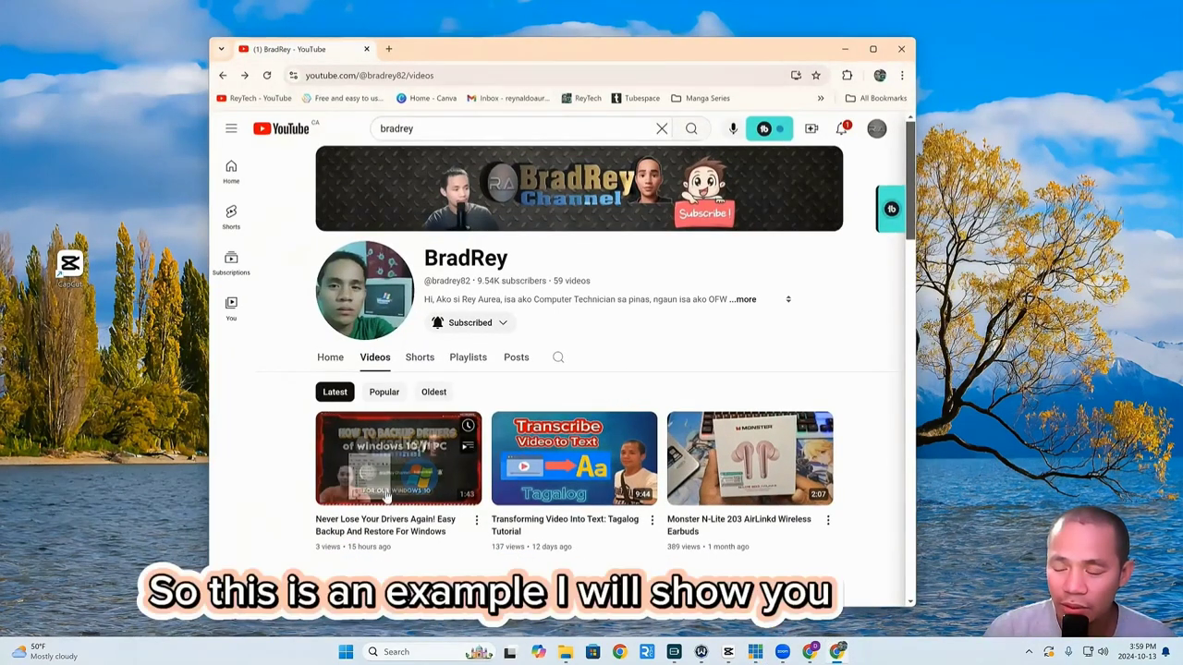
click(390, 452)
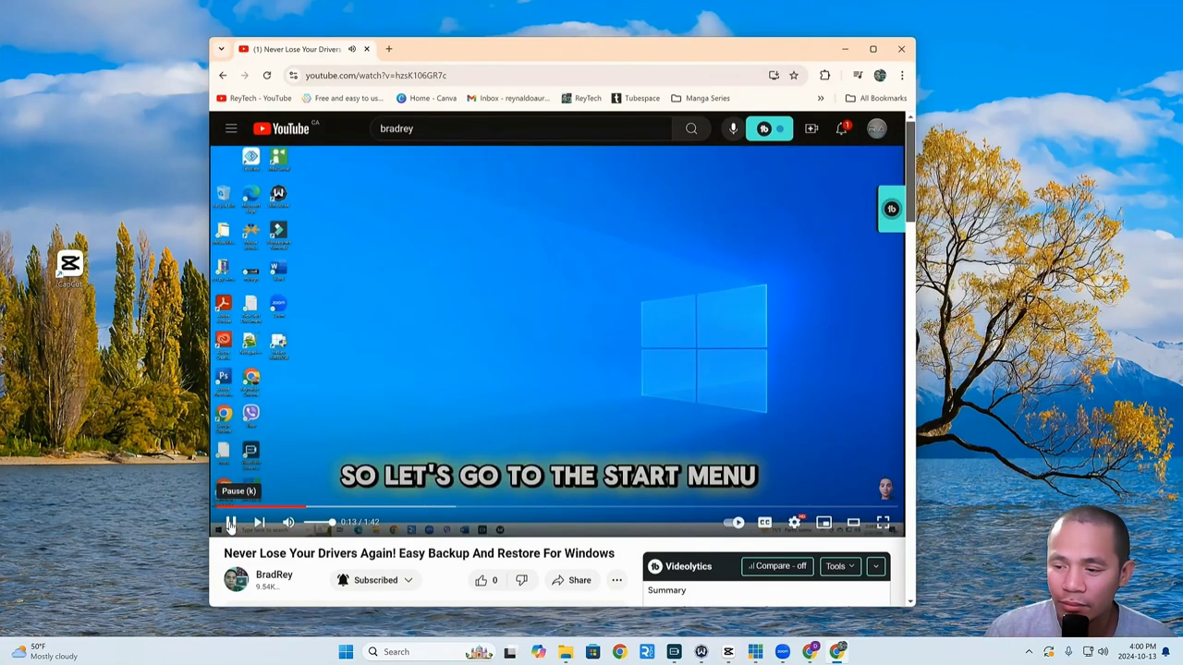
click(231, 524)
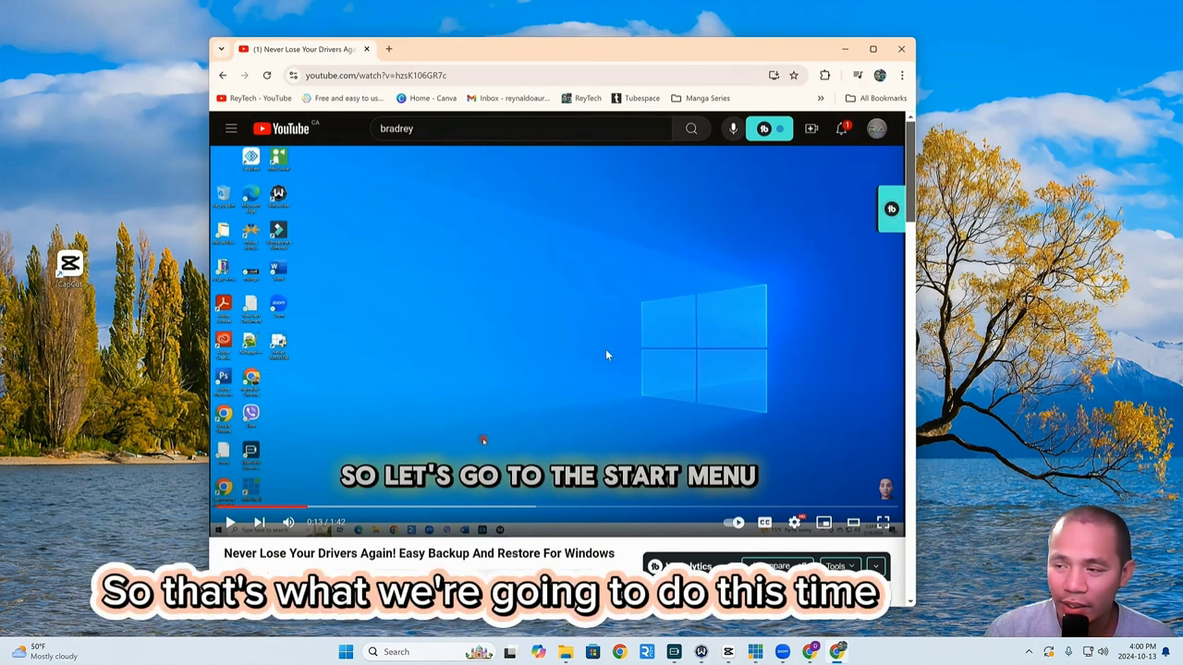
click(844, 53)
Open the capcut.com download page in a new Chrome tab
click(837, 654)
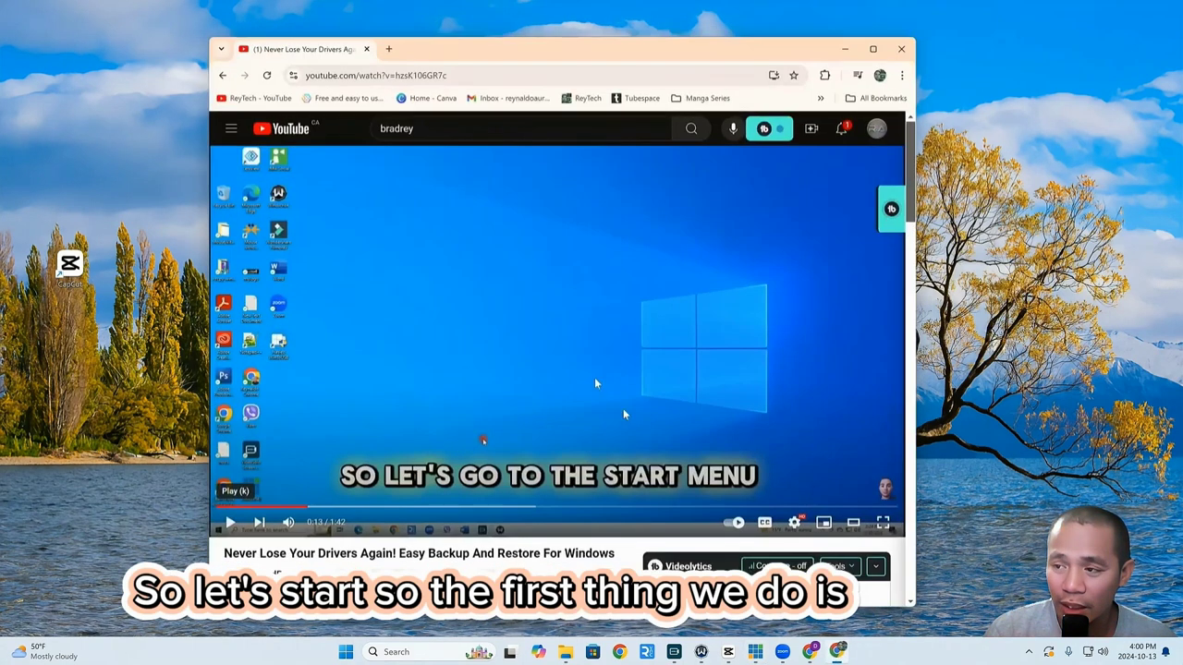
click(391, 49)
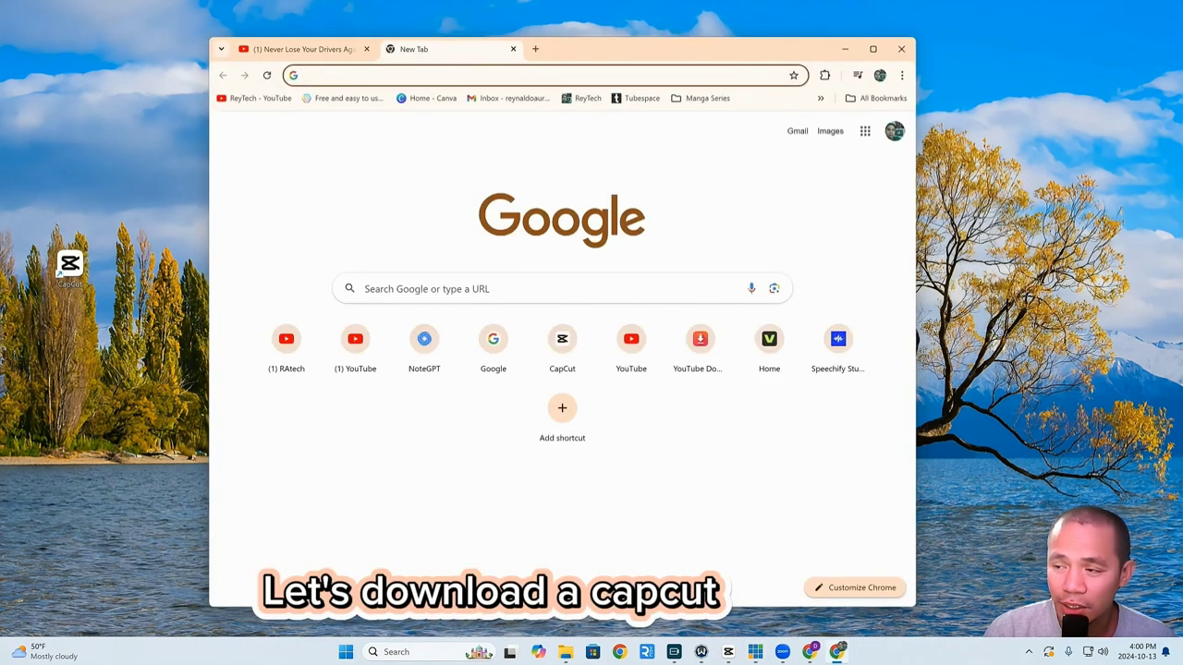
key(ctrl+l)
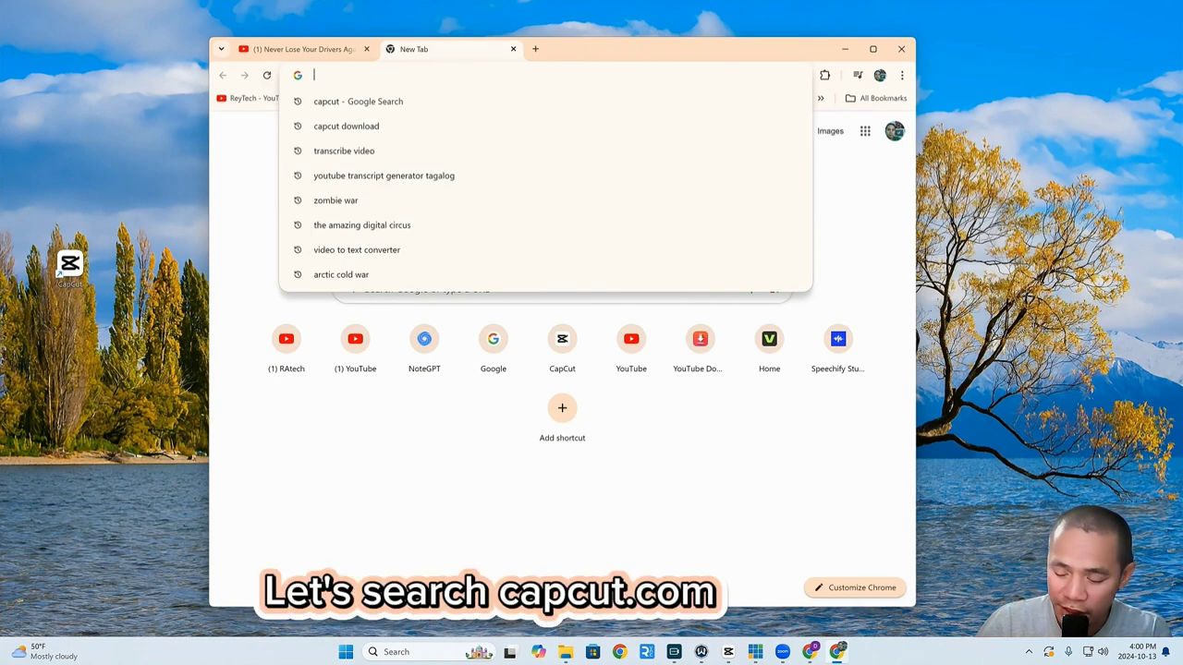
text(ca)
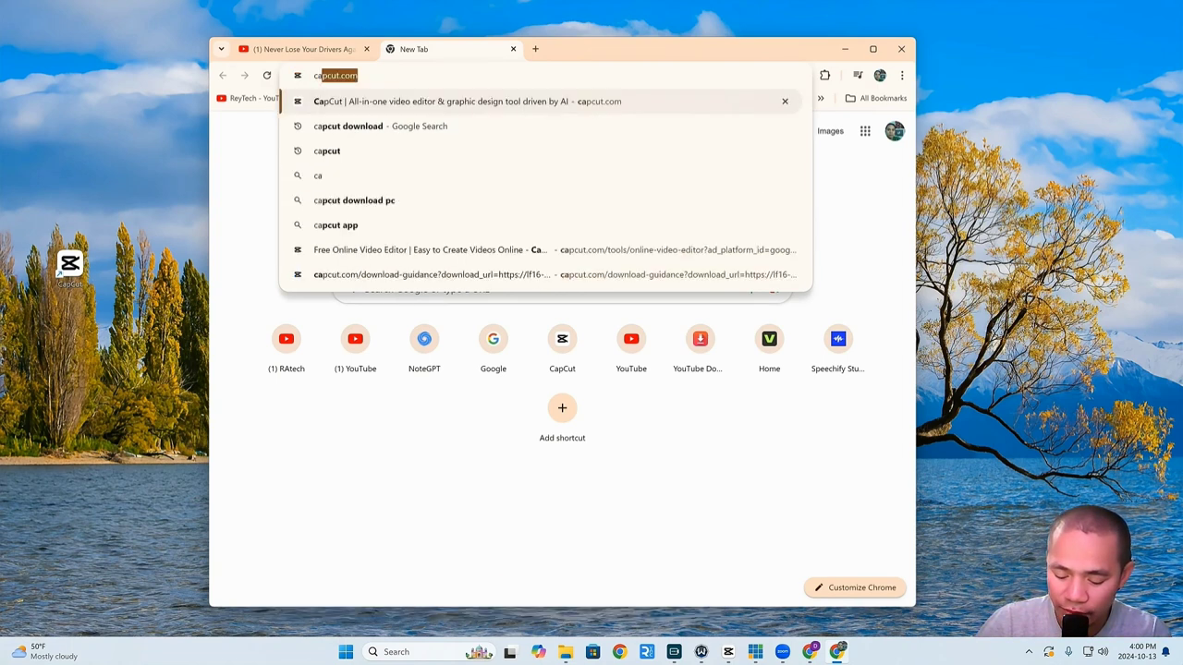
text(pcut)
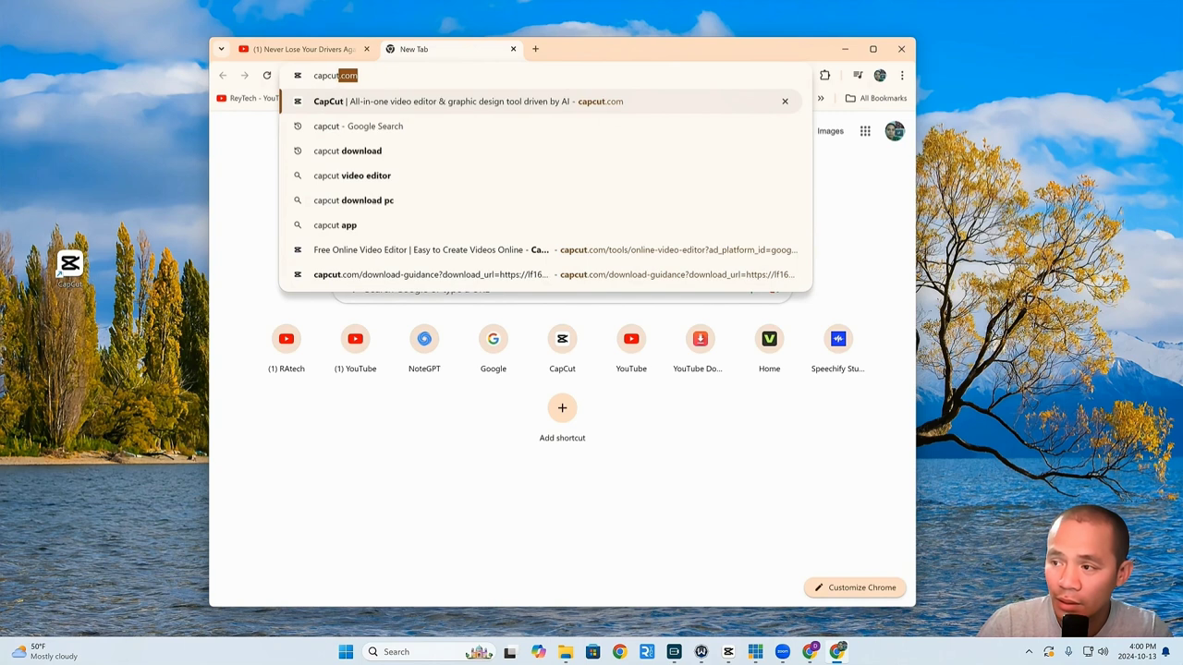
text(.com)
key(Return)
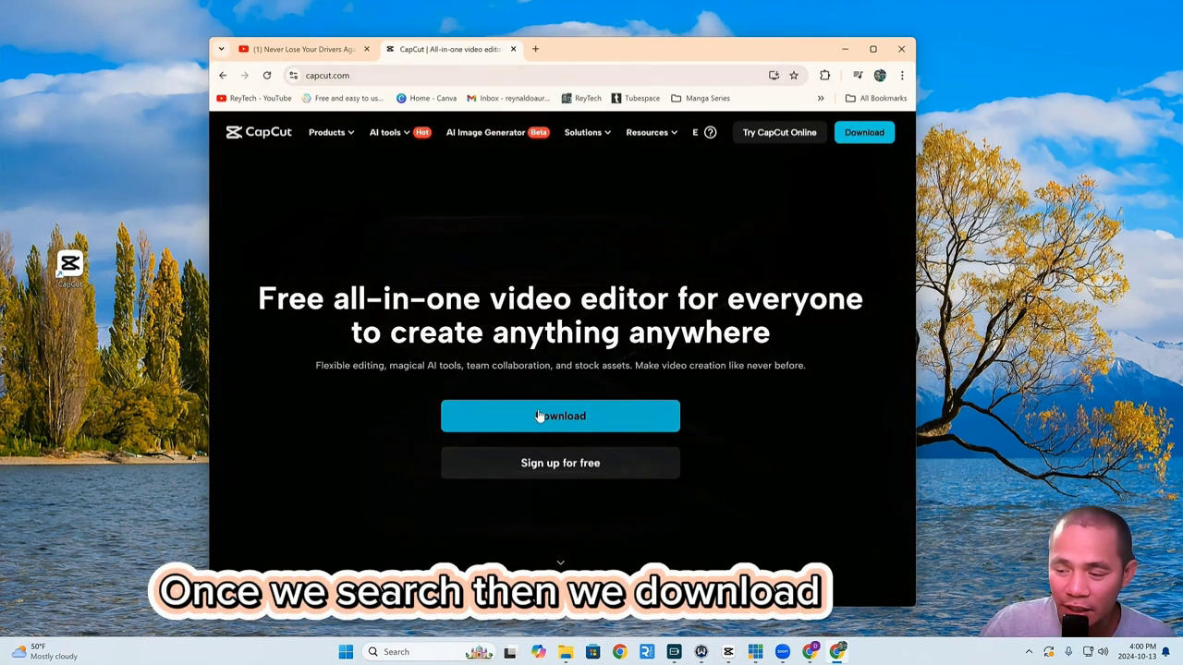
click(845, 49)
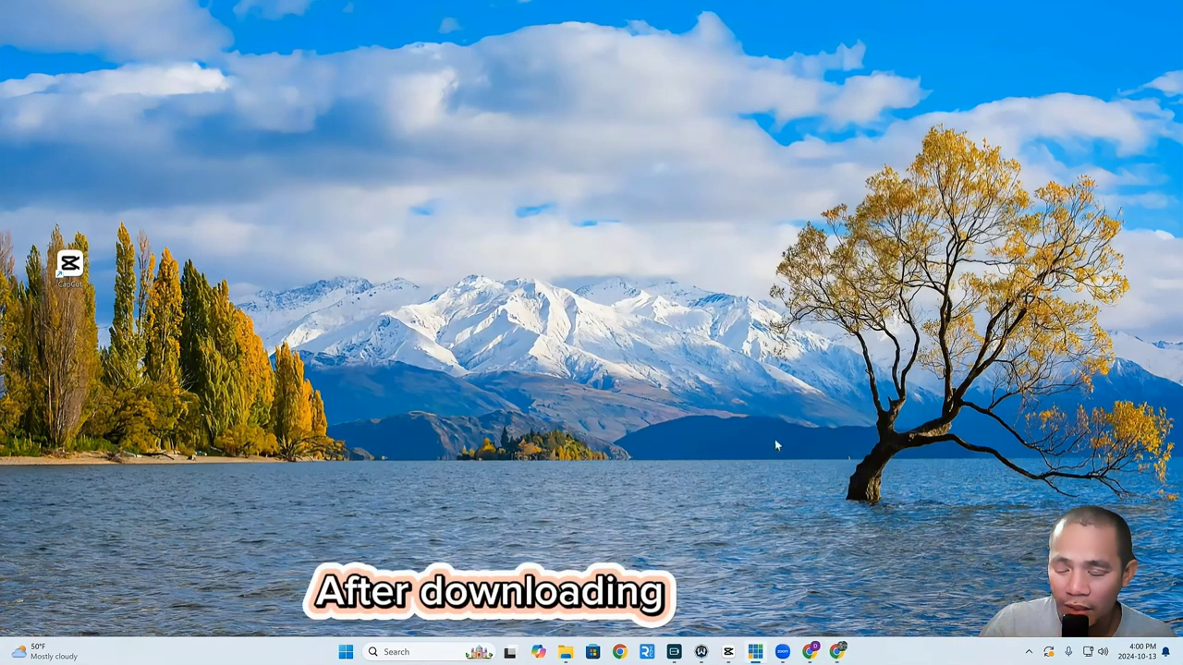
Switch to CapCut in full-window size and import the "tagalog clip" video from the Output folder into the project media
click(729, 651)
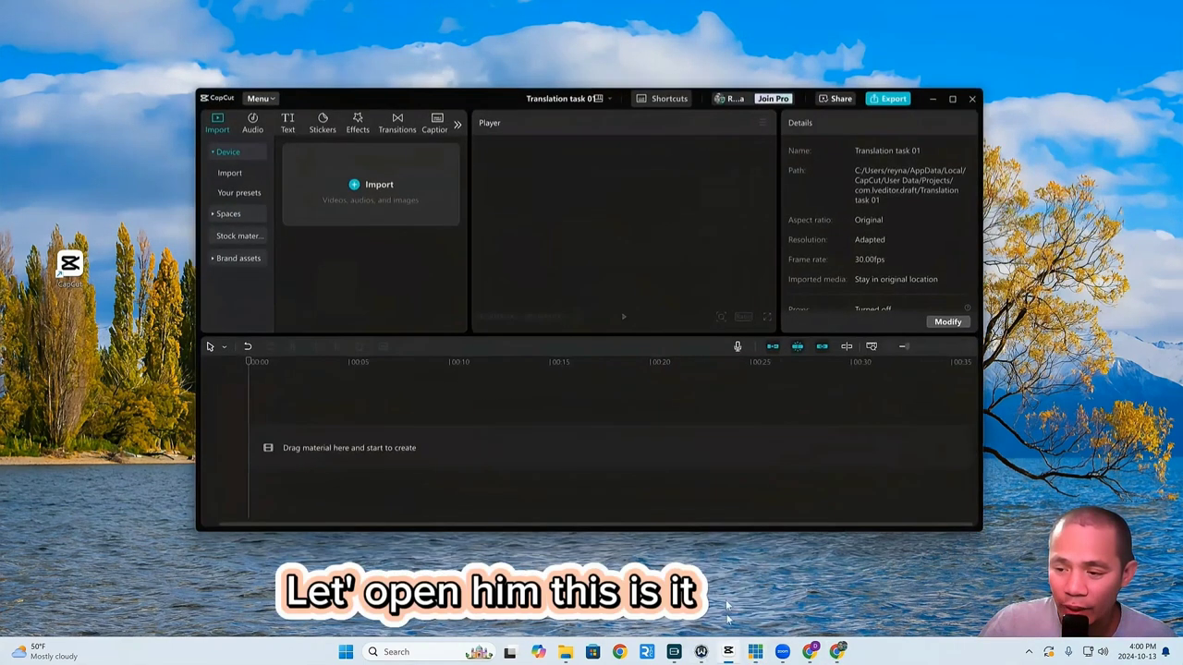
click(953, 99)
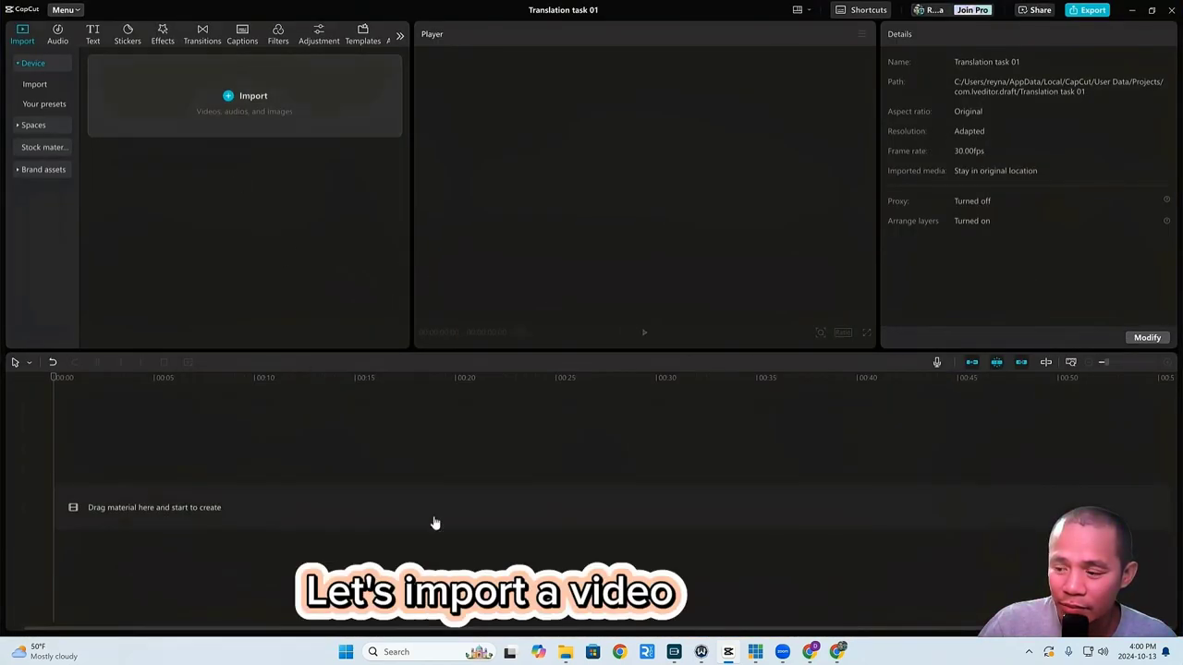
mouse_move(566, 652)
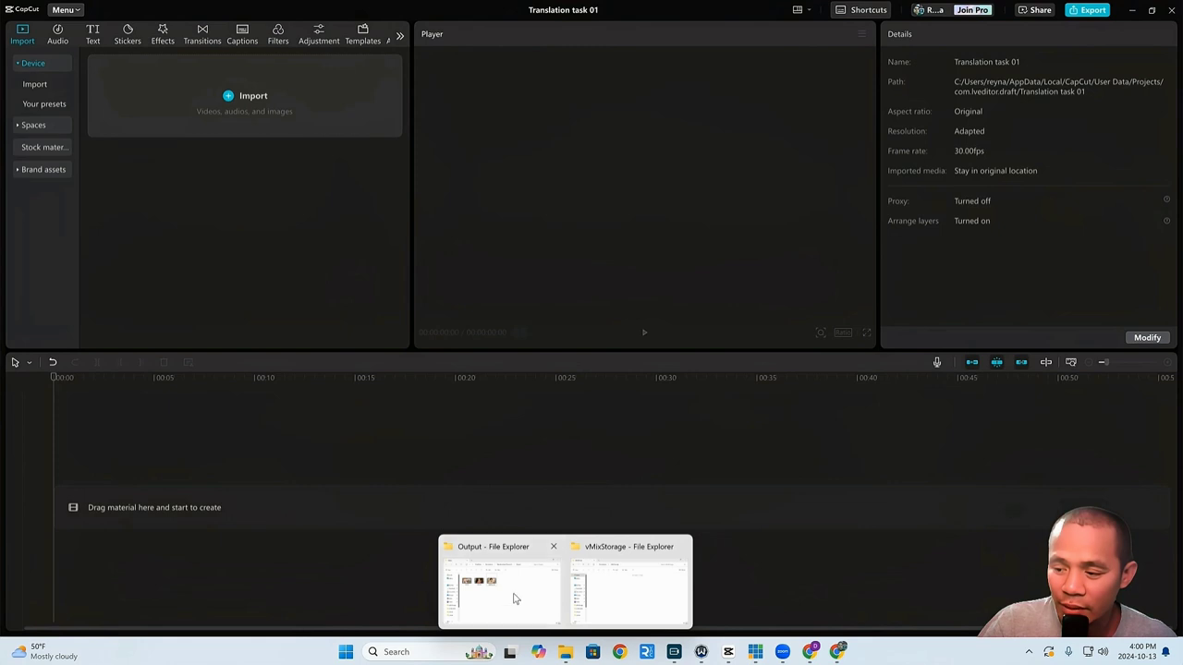
click(515, 599)
drag(596, 200, 685, 227)
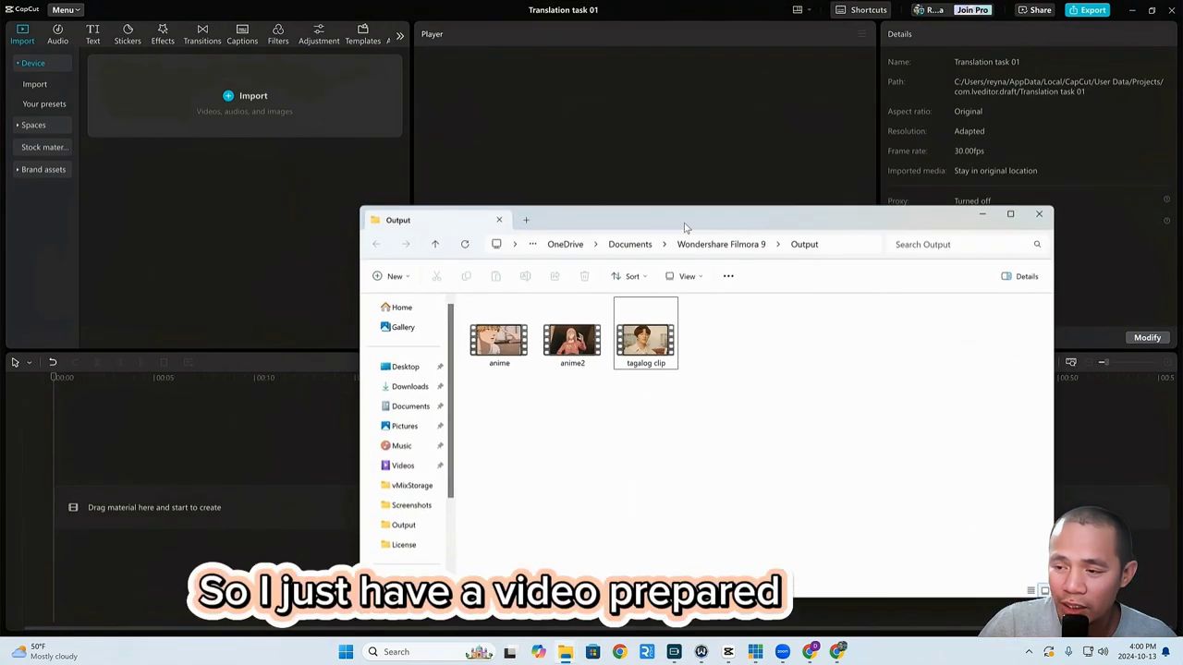
click(644, 344)
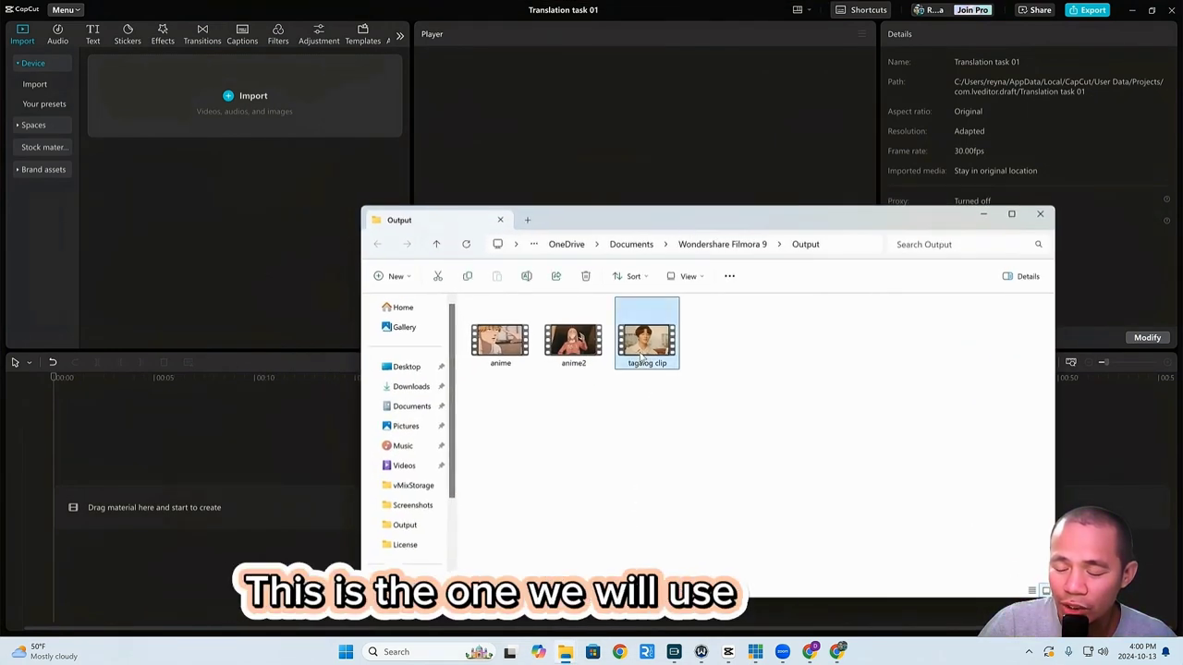
drag(644, 361, 222, 113)
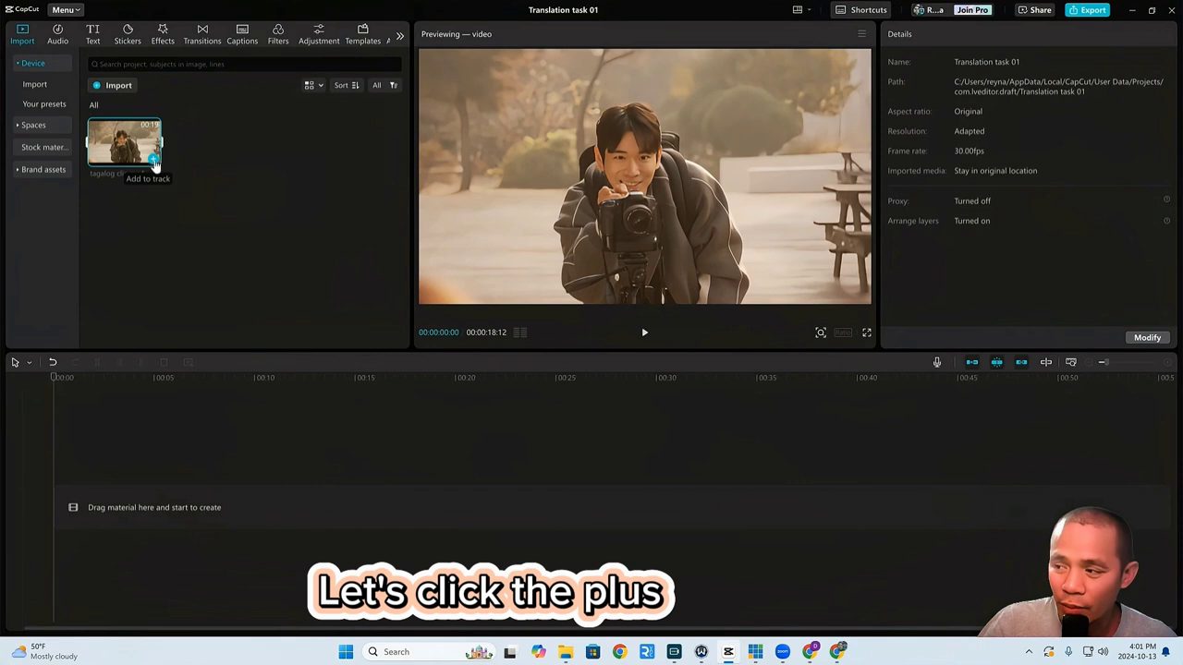
Add the imported "tagalog clip" video to the main timeline track
click(154, 161)
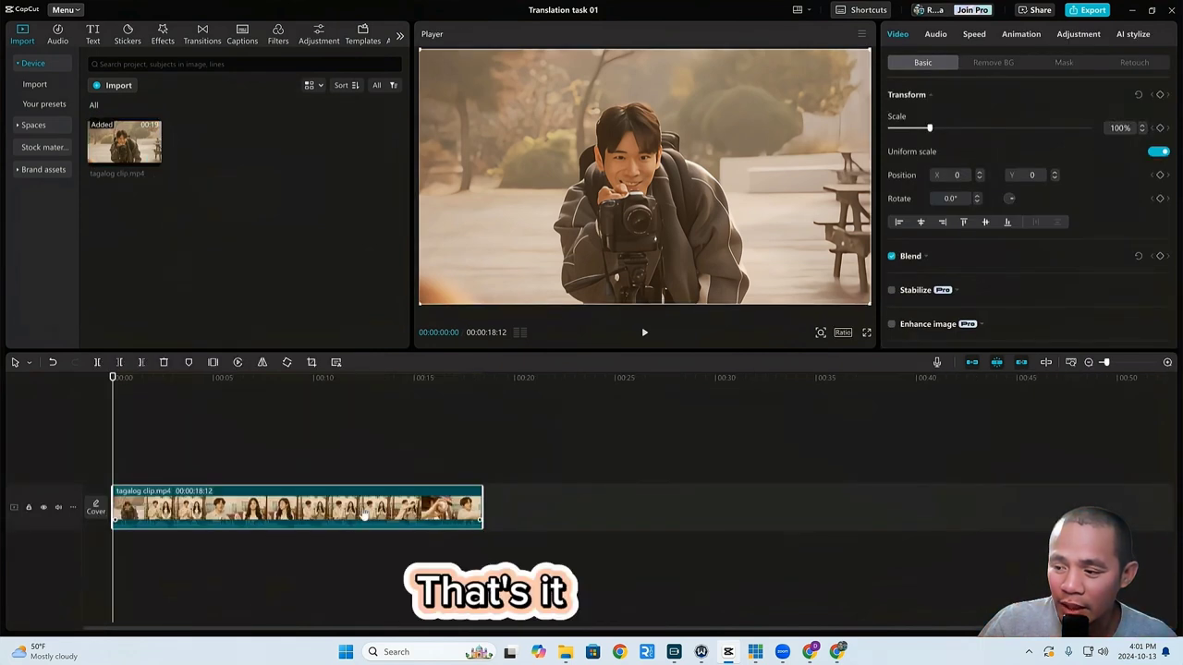
click(1167, 365)
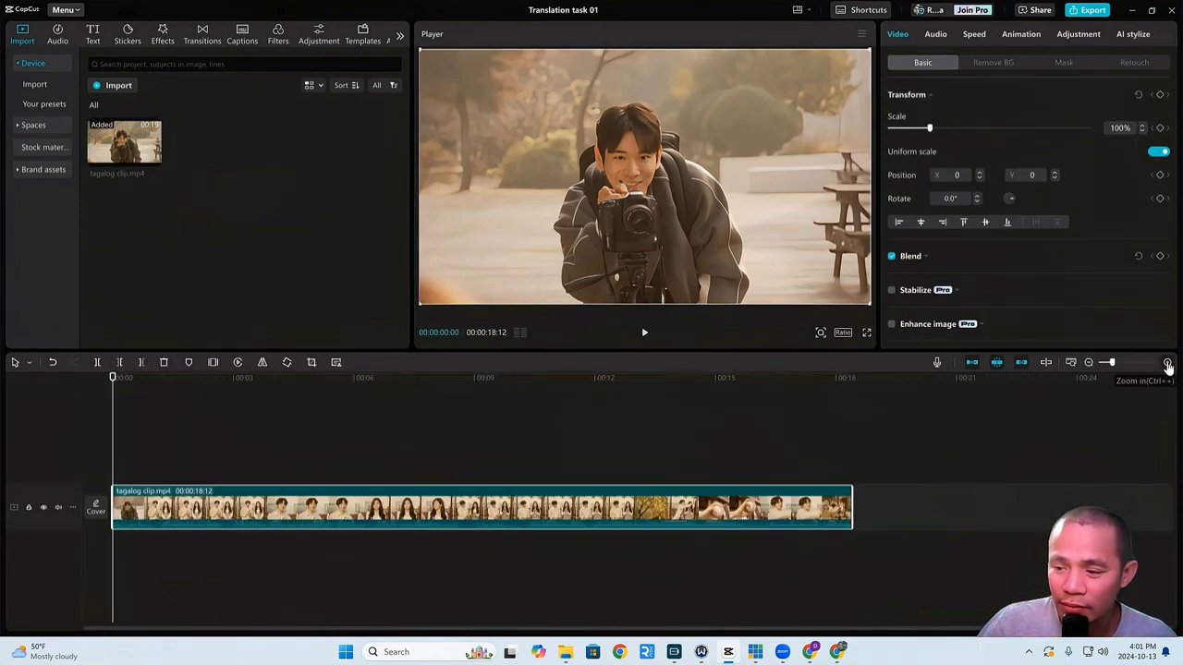
click(1167, 366)
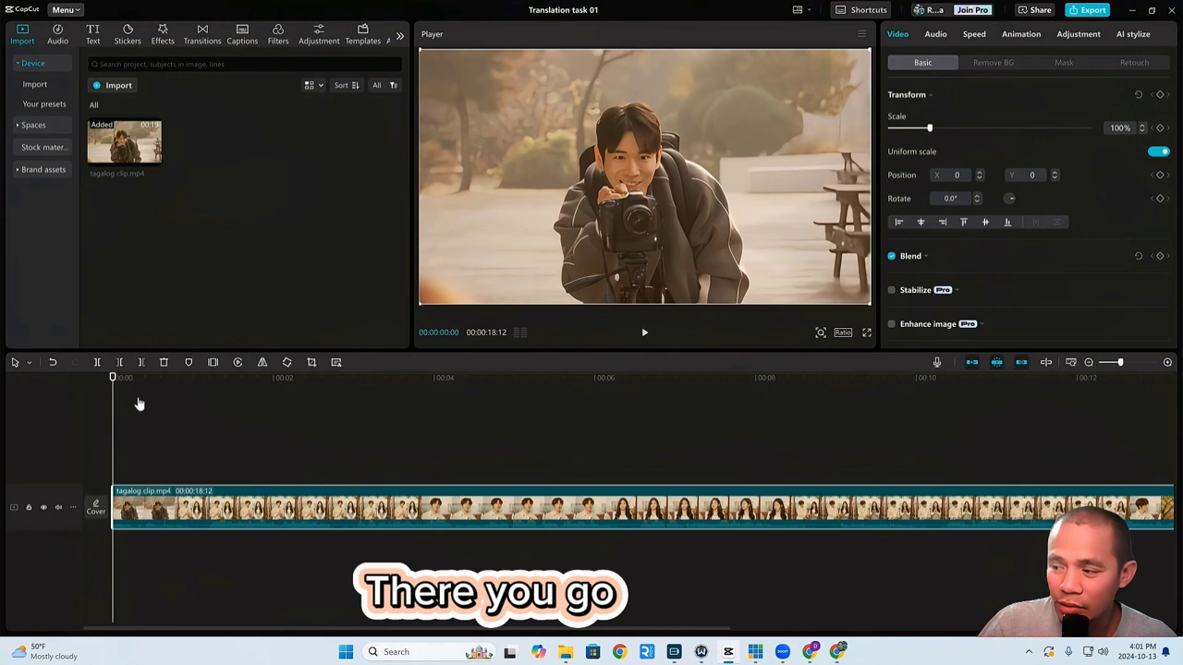
Generate auto captions for the clip with Filipino as the spoken language and English as the bilingual caption language
click(242, 36)
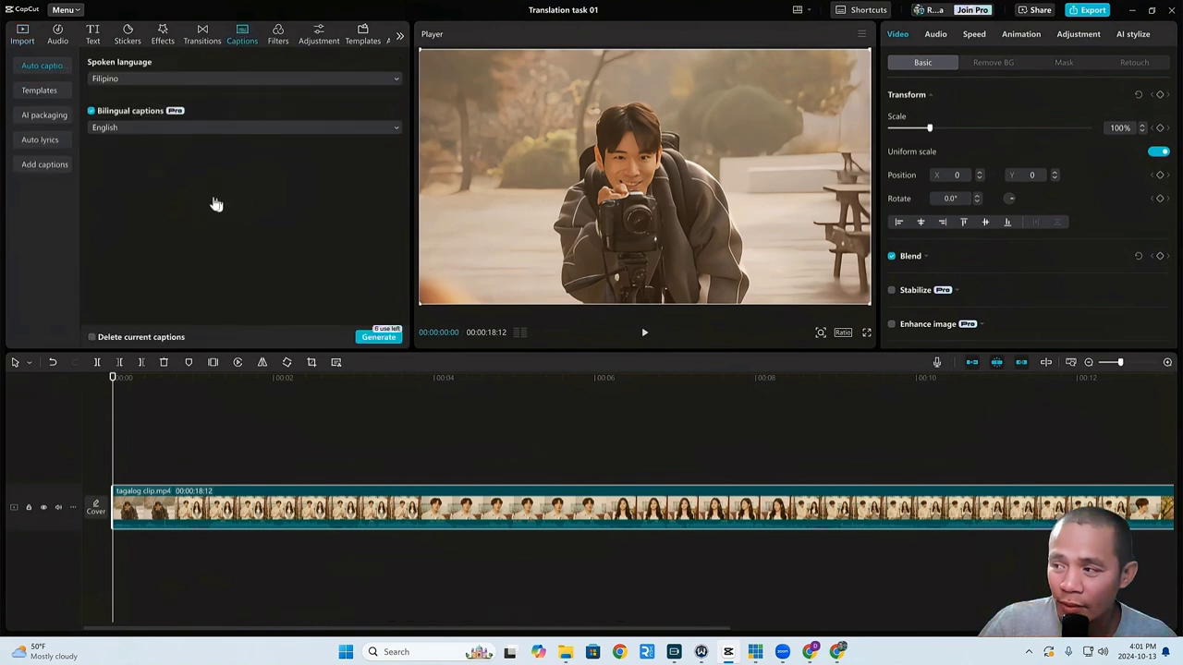
click(144, 129)
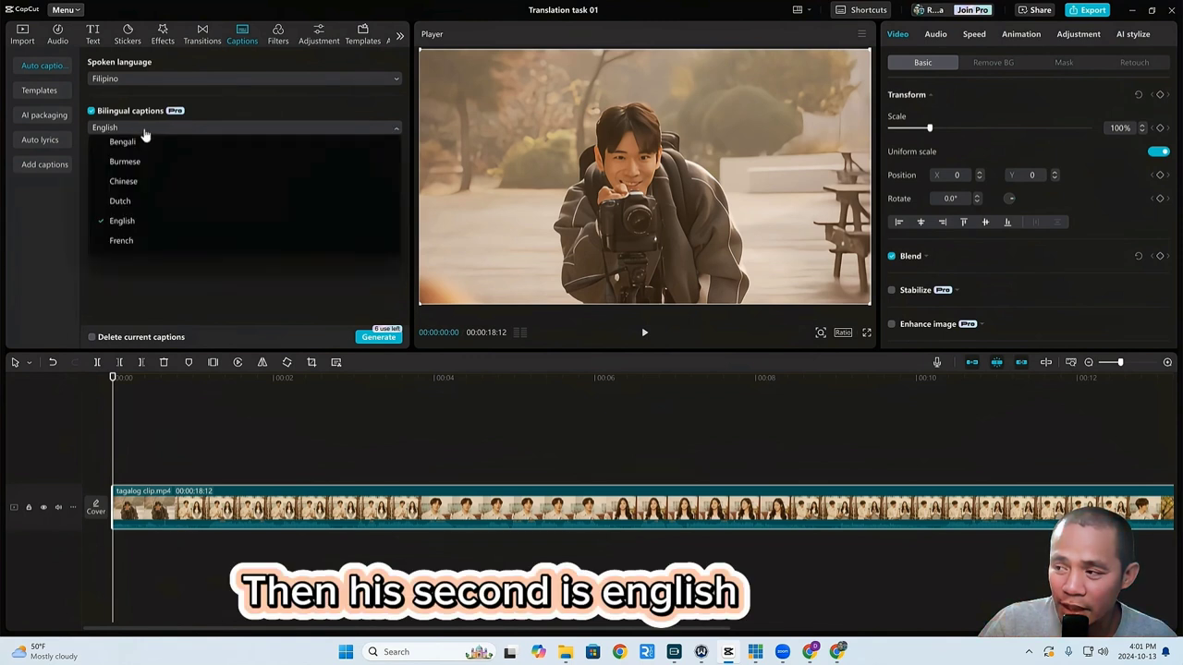
click(194, 293)
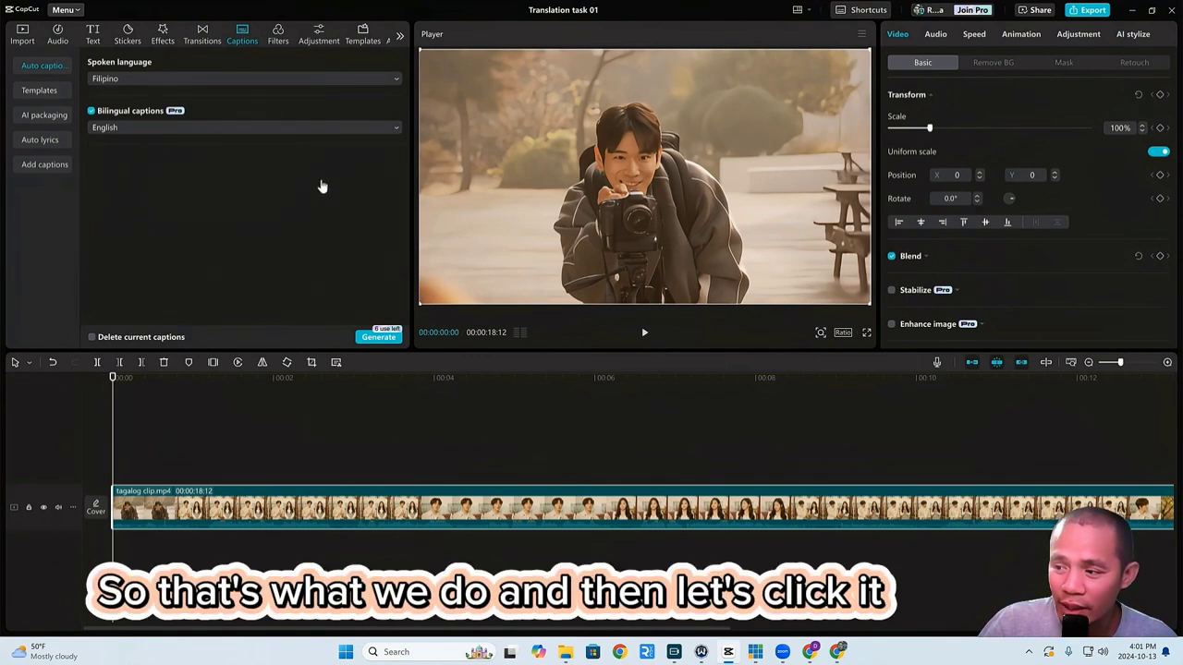
click(386, 339)
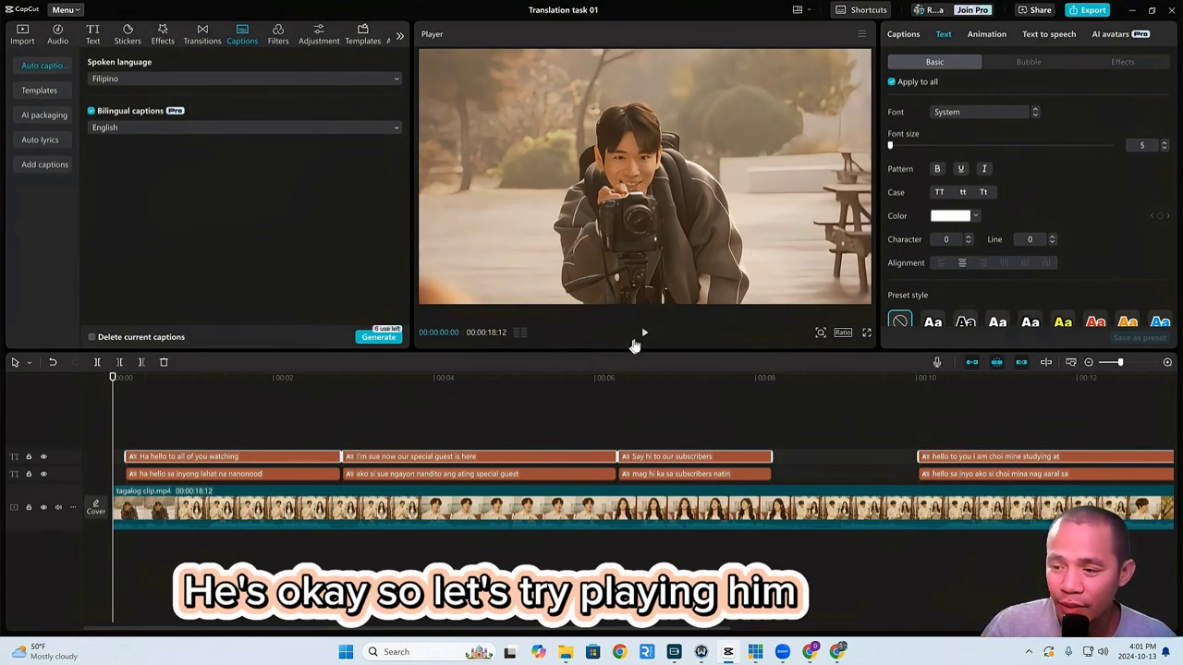
Play the opening seconds of the clip to check the captions, then return the playhead to about 1 second
click(645, 337)
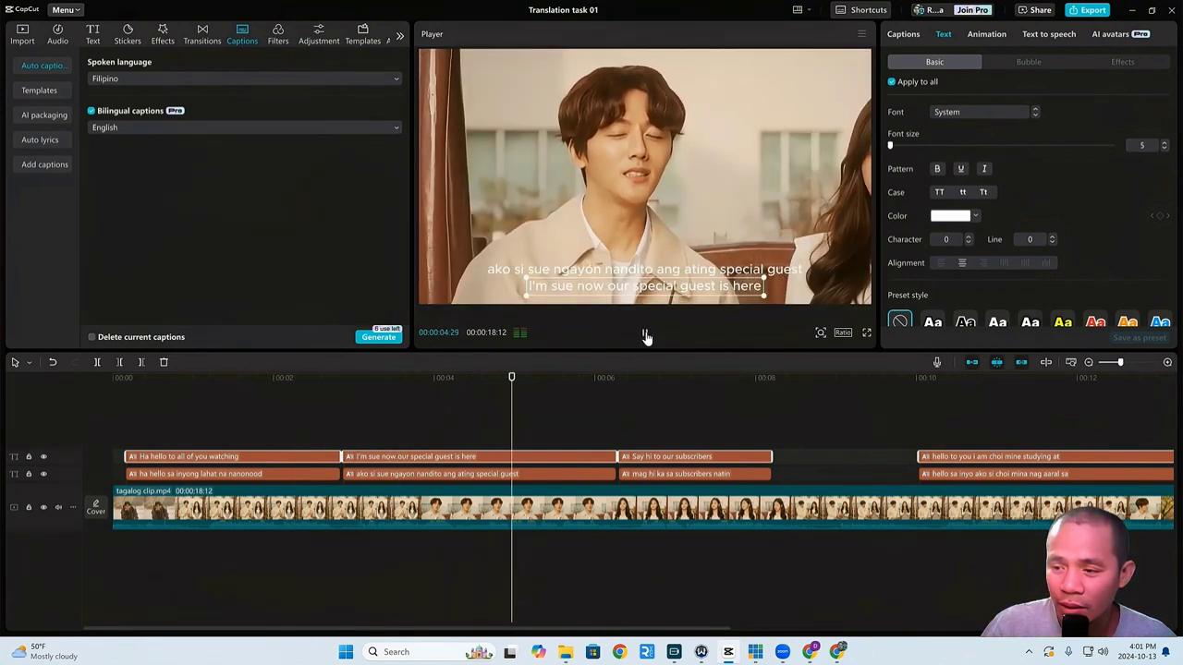
click(645, 337)
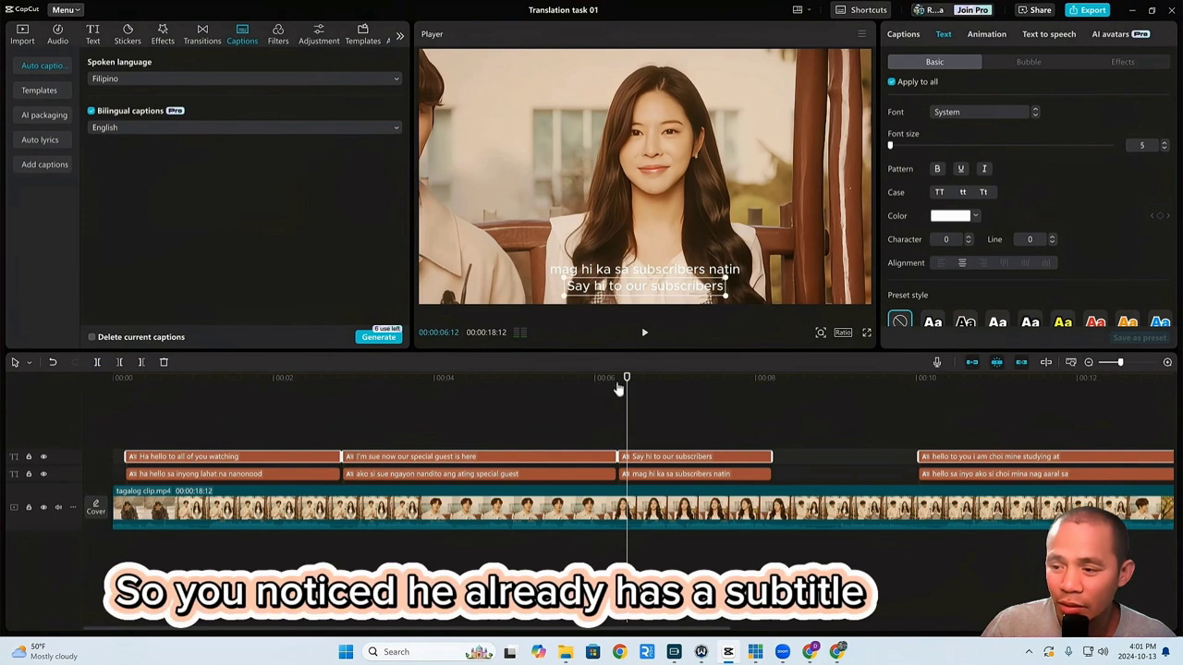
drag(627, 381, 221, 379)
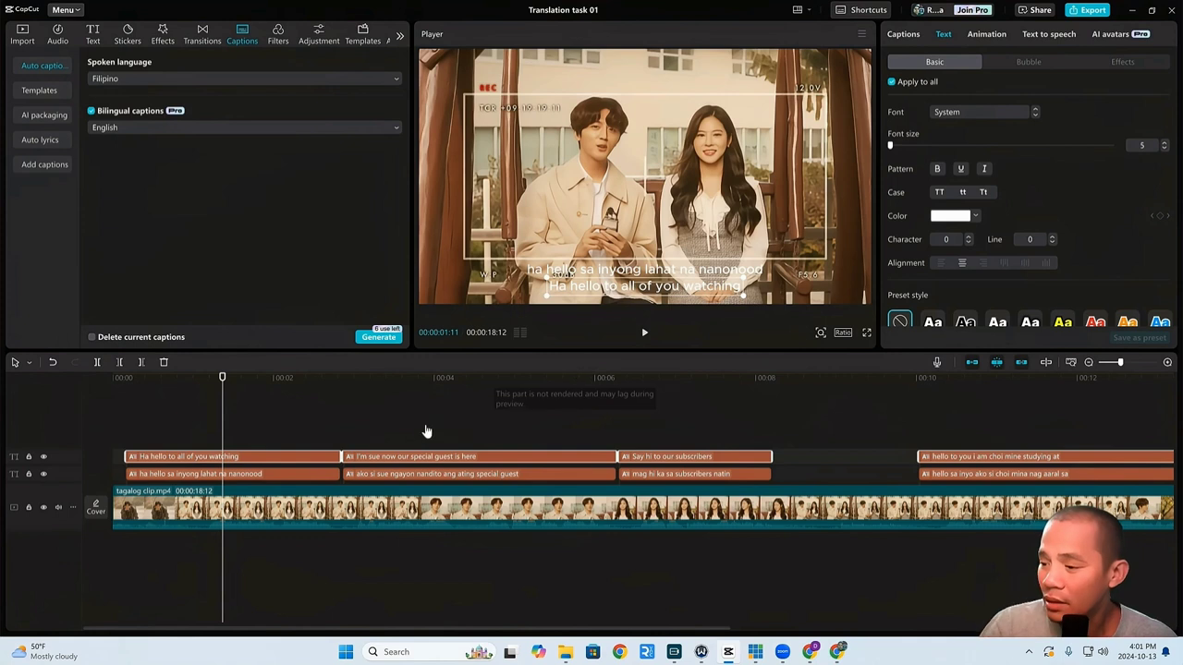
Hide the Filipino caption track and slightly enlarge the English captions in the preview
click(43, 475)
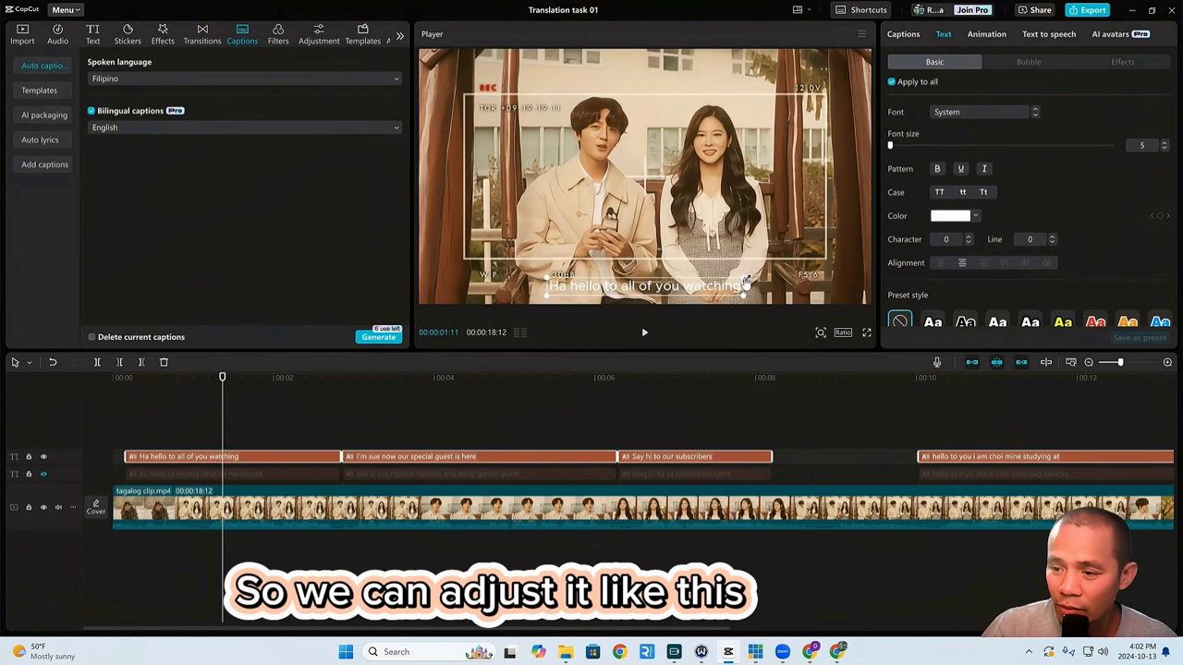
mouse_move(745, 282)
mouse_down()
mouse_move(763, 275)
mouse_move(712, 289)
mouse_up()
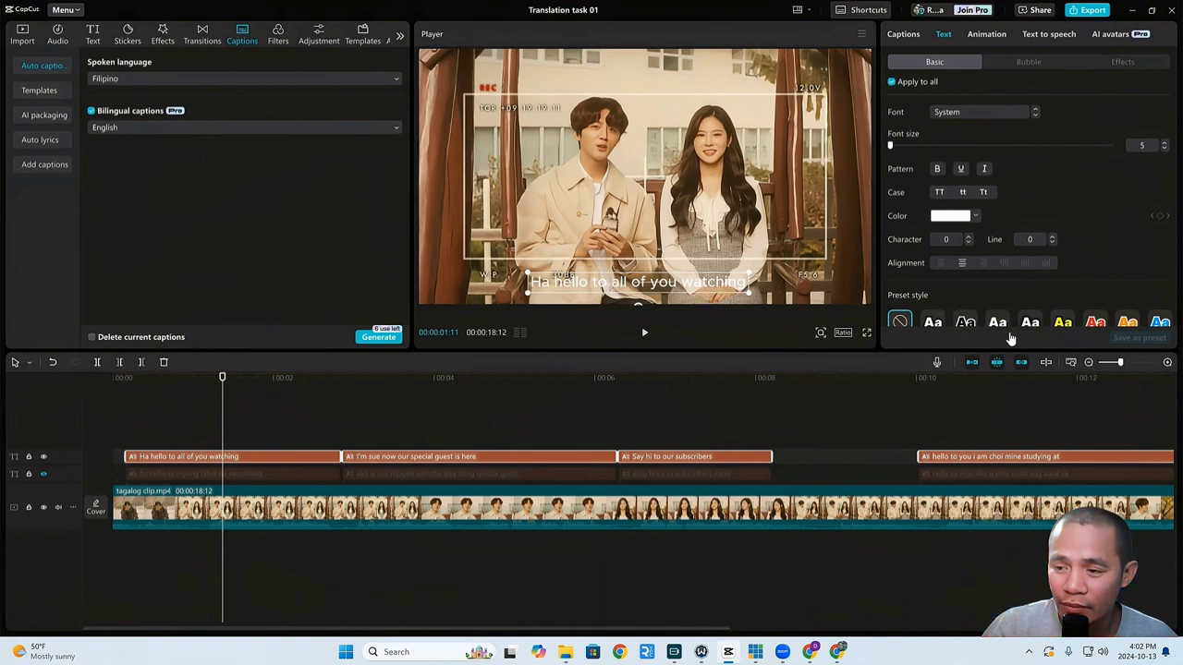
Apply the preset style with red letters and a white outline to all English captions
scroll(1077, 319, down, 1)
scroll(1072, 295, up, 1)
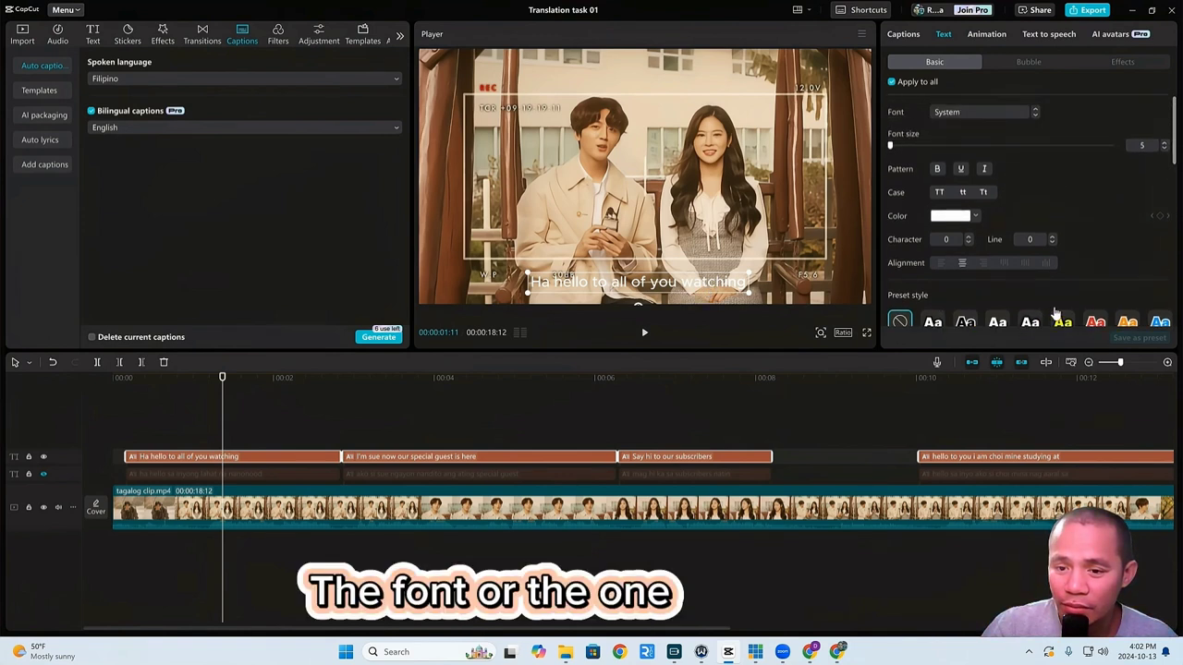
scroll(1071, 280, down, 1)
scroll(1068, 296, up, 1)
scroll(1071, 298, down, 1)
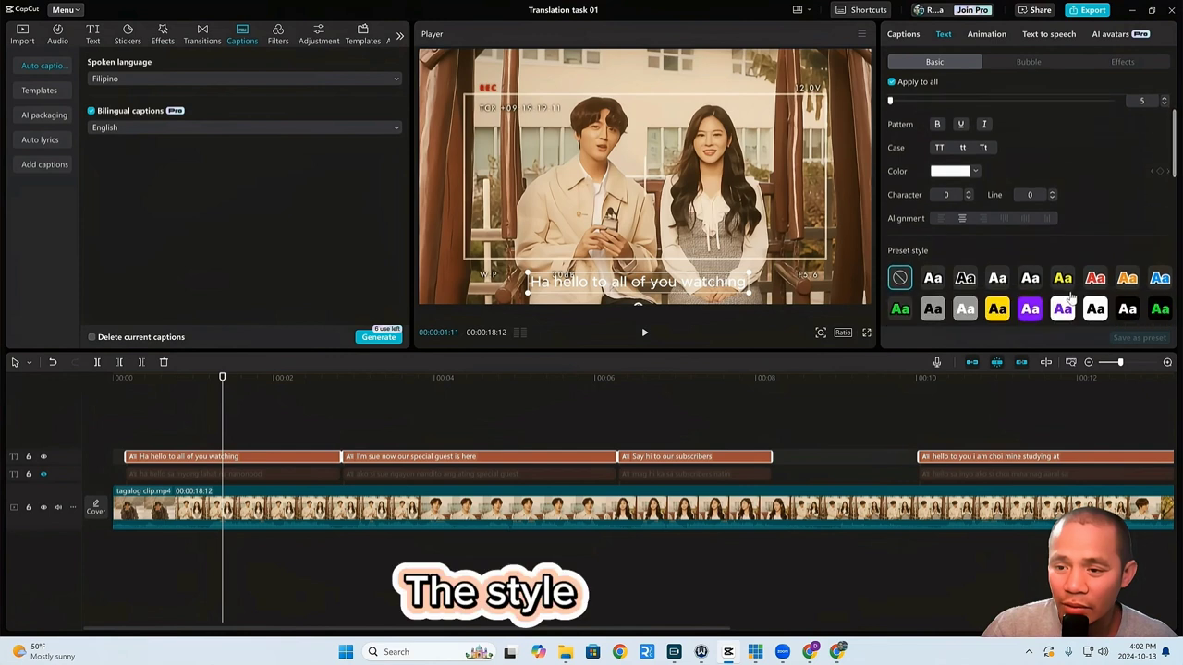
scroll(1075, 305, up, 1)
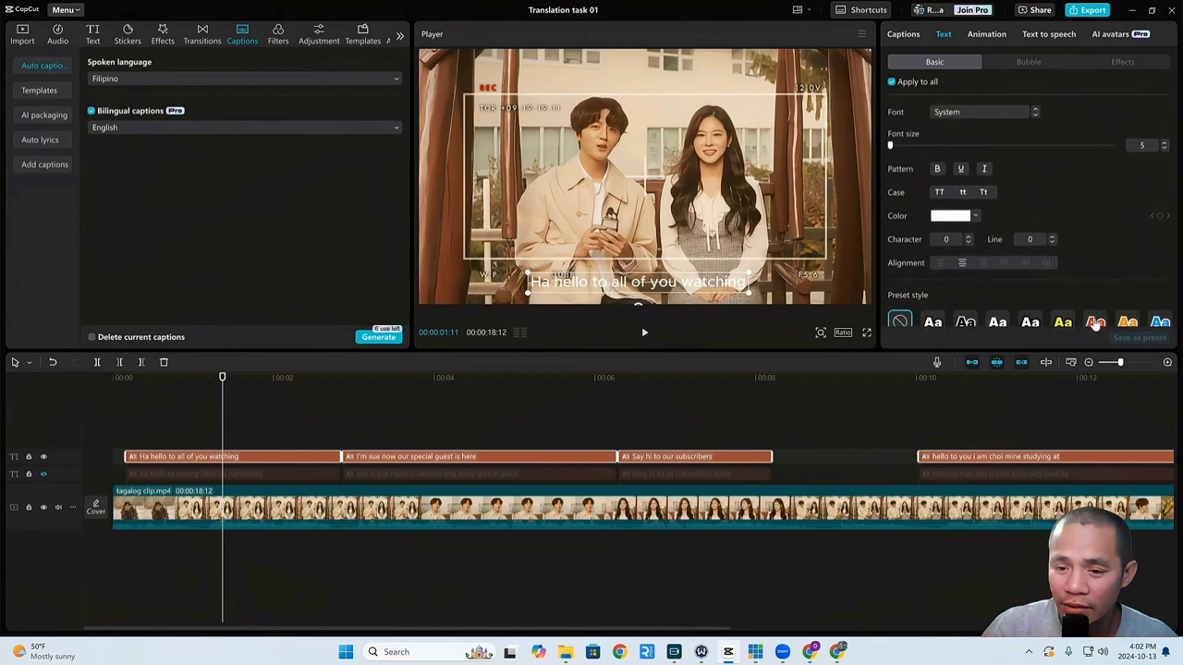
click(1095, 323)
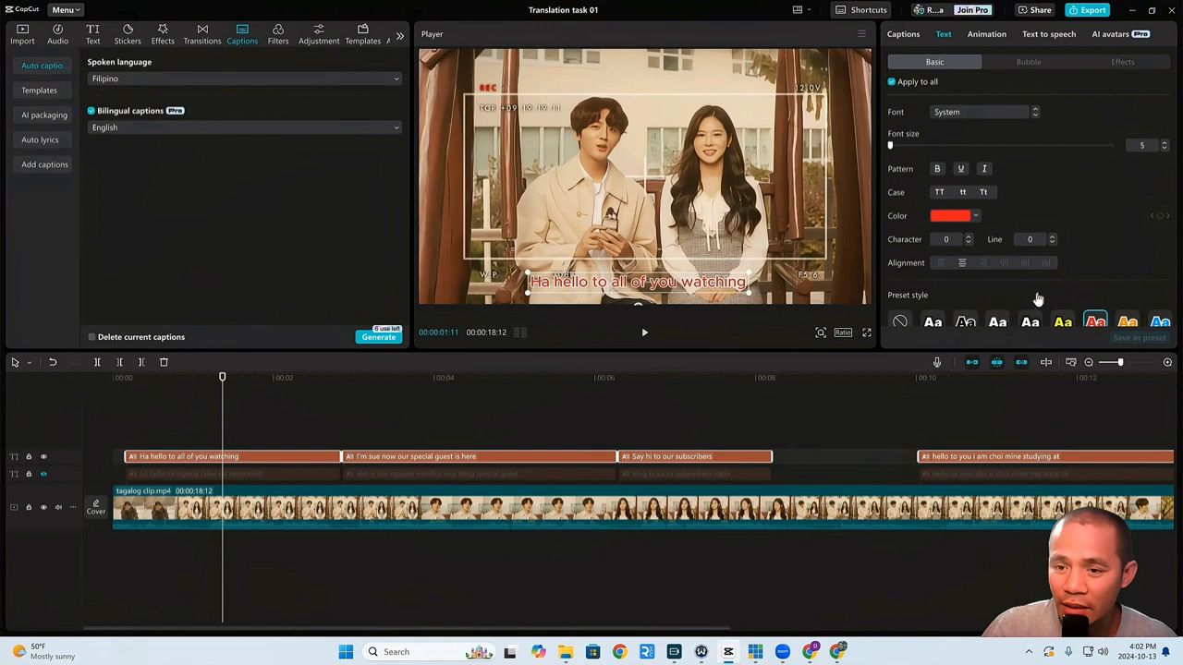
Try several blue text effects on all English captions
click(1116, 64)
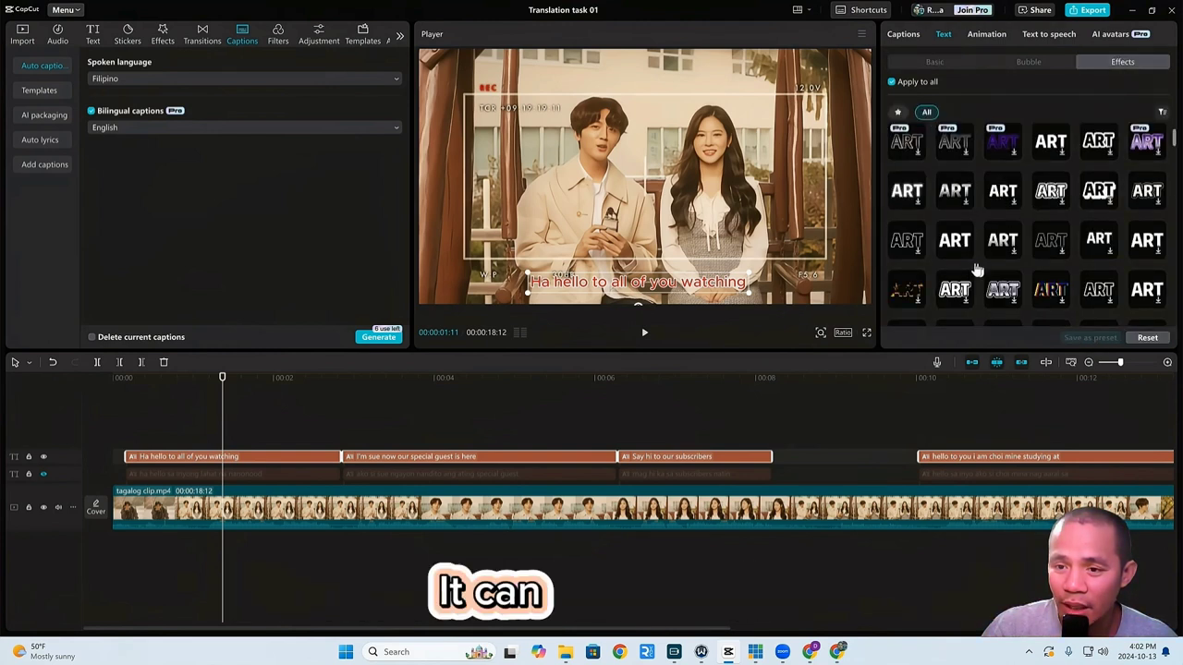
scroll(949, 265, down, 5)
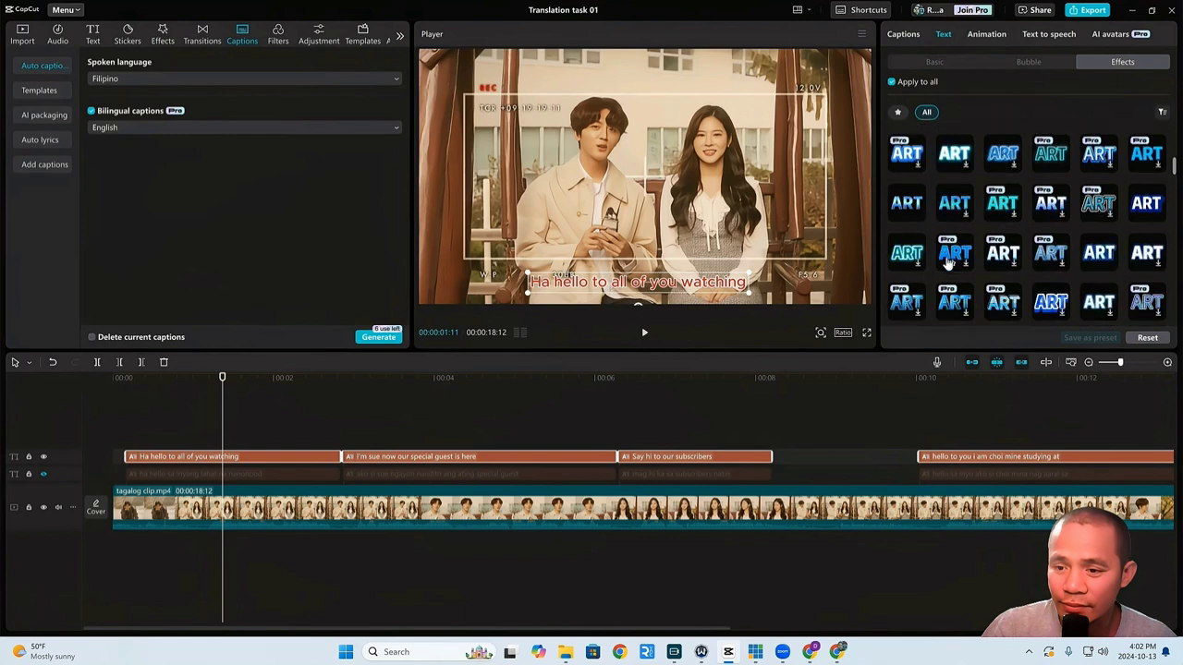
scroll(948, 265, down, 3)
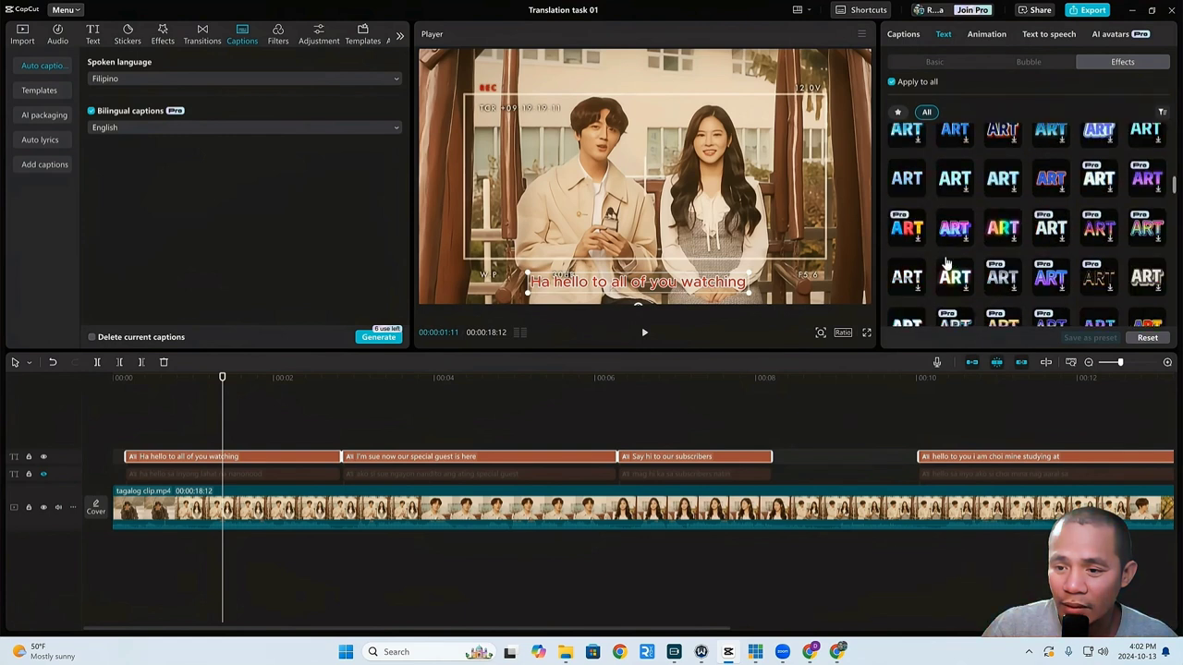
scroll(925, 250, up, 2)
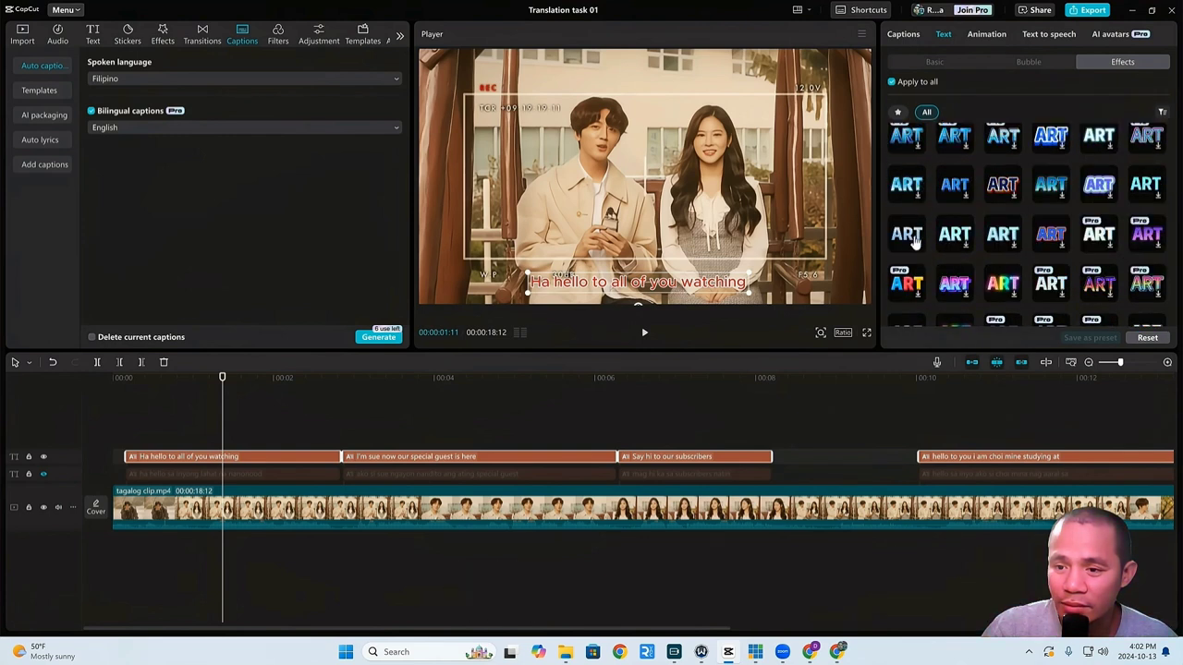
click(908, 185)
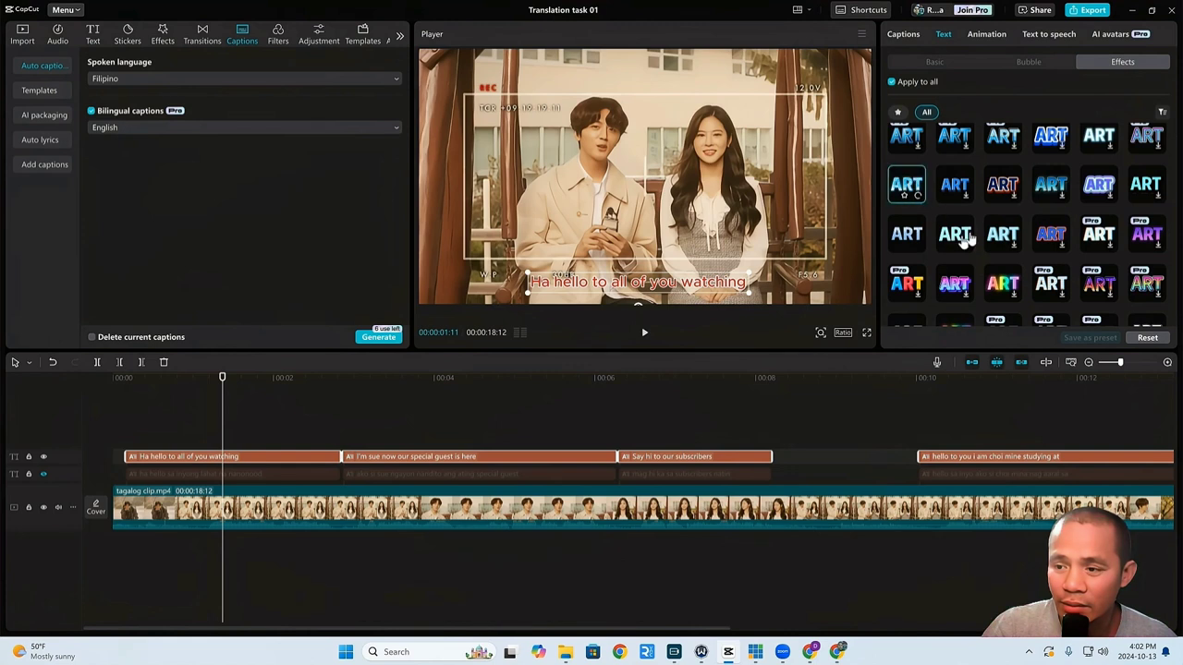
click(905, 137)
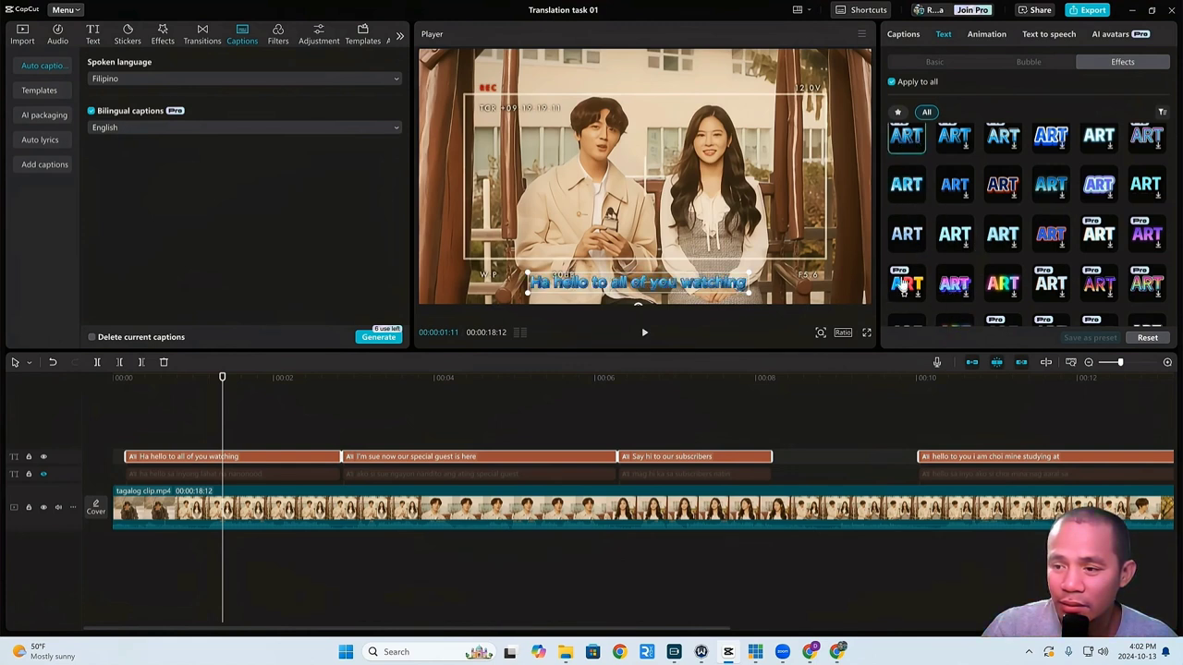
click(904, 239)
Apply the Pro text effect with dark green letters and a pale outline to all English captions, then deselect them
scroll(923, 269, down, 5)
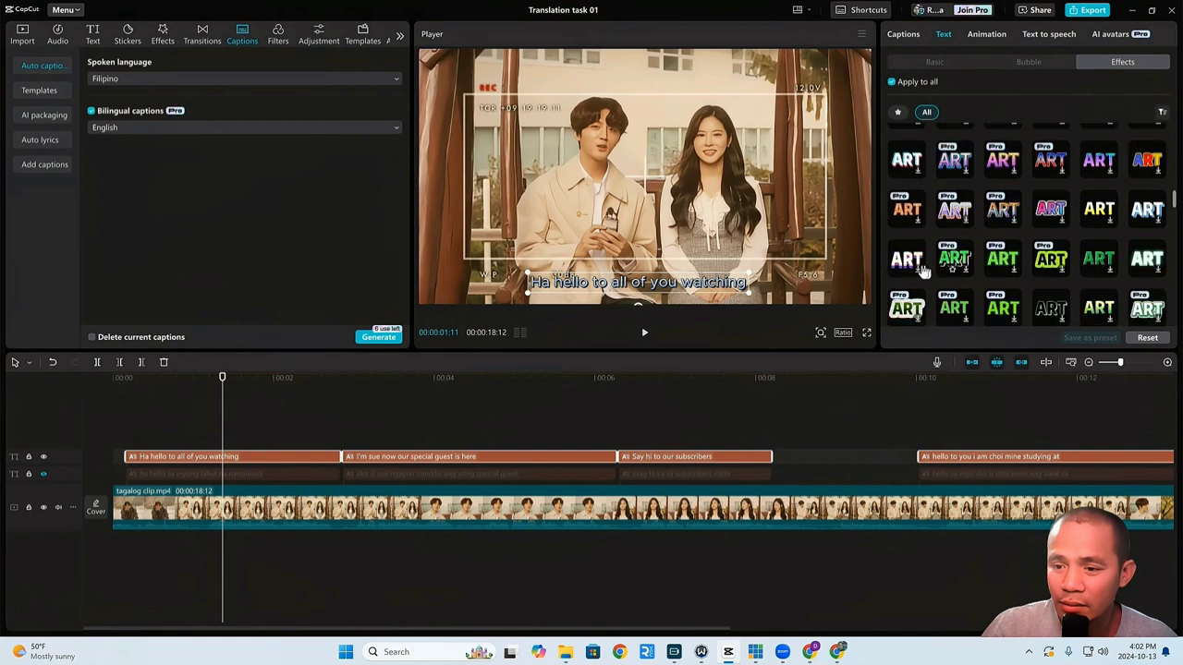
click(903, 262)
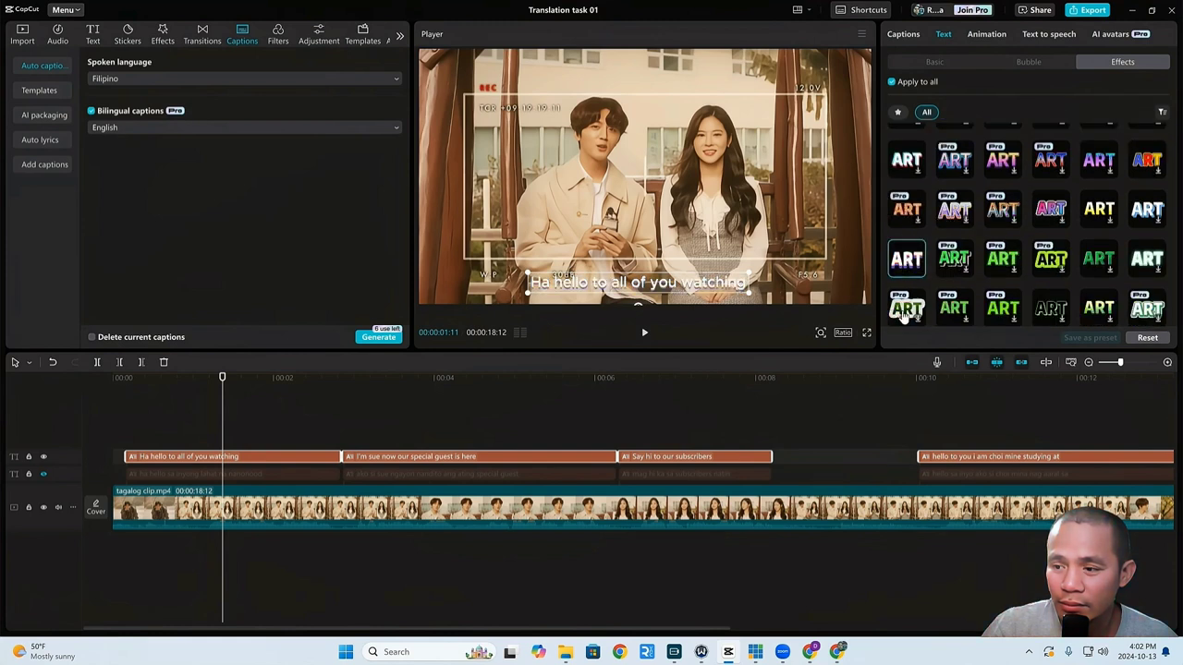
click(910, 316)
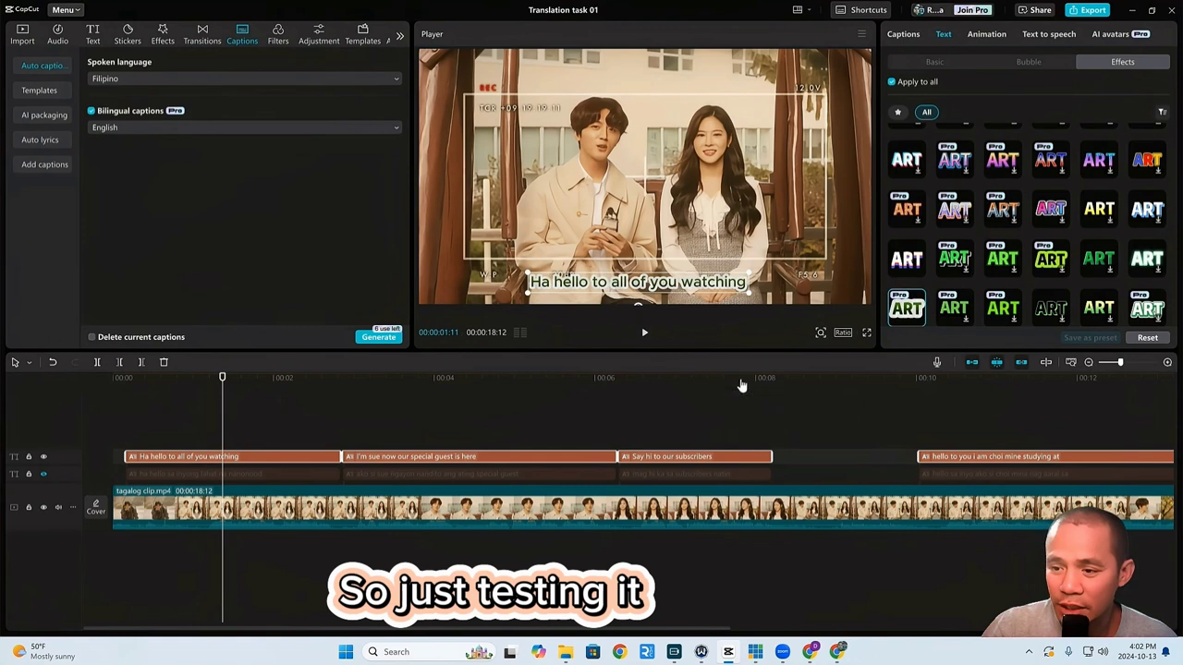
click(862, 421)
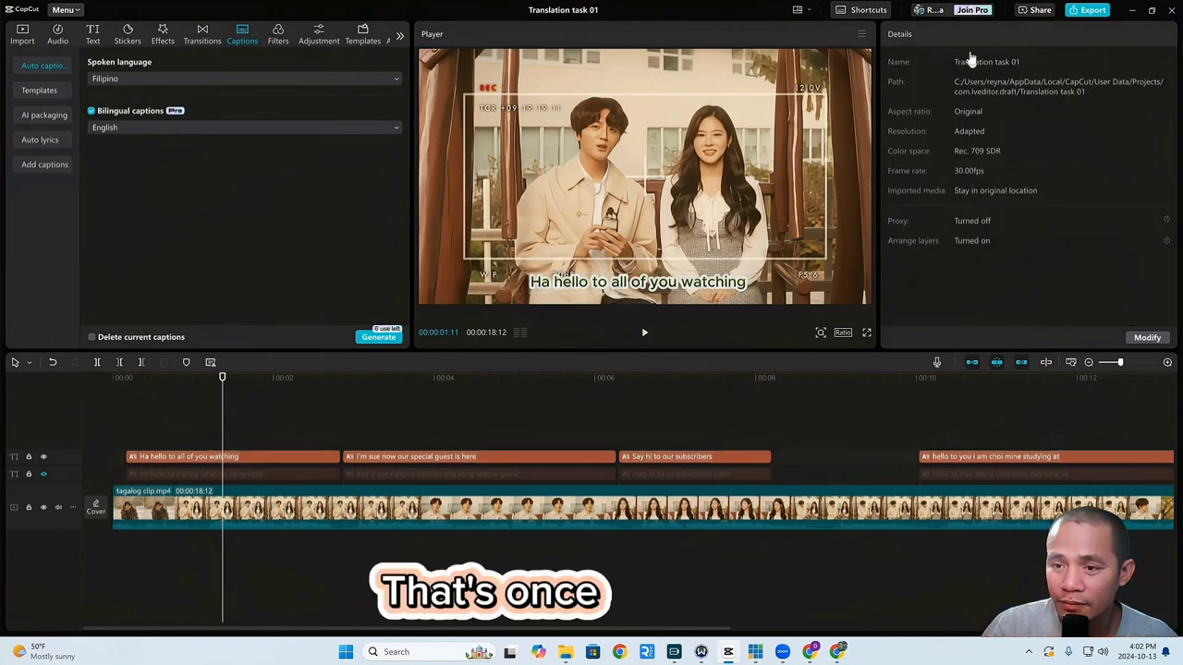
Select the first English caption and look through the list of caption lines before returning to its text settings
click(253, 462)
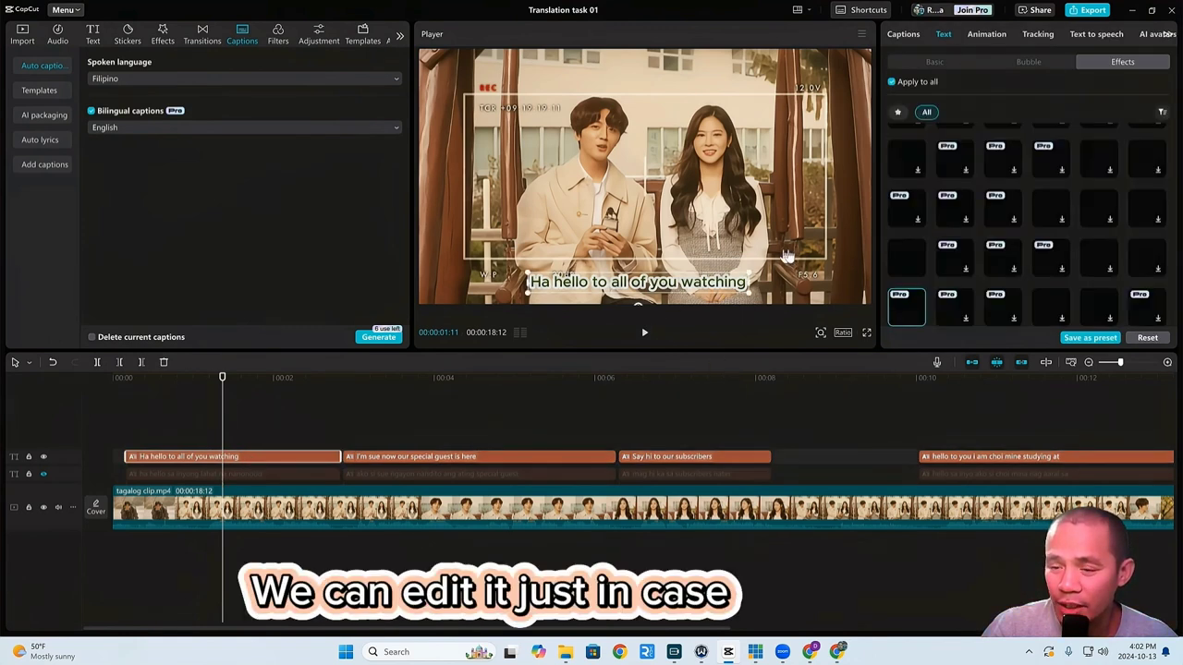
click(910, 37)
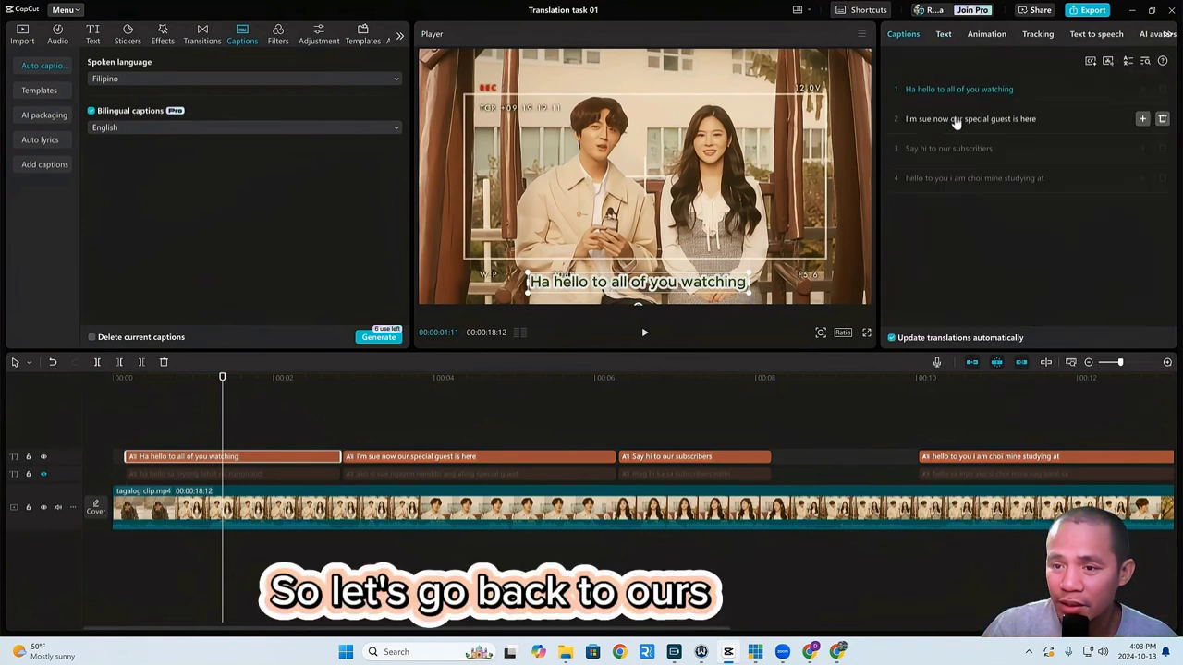
click(940, 37)
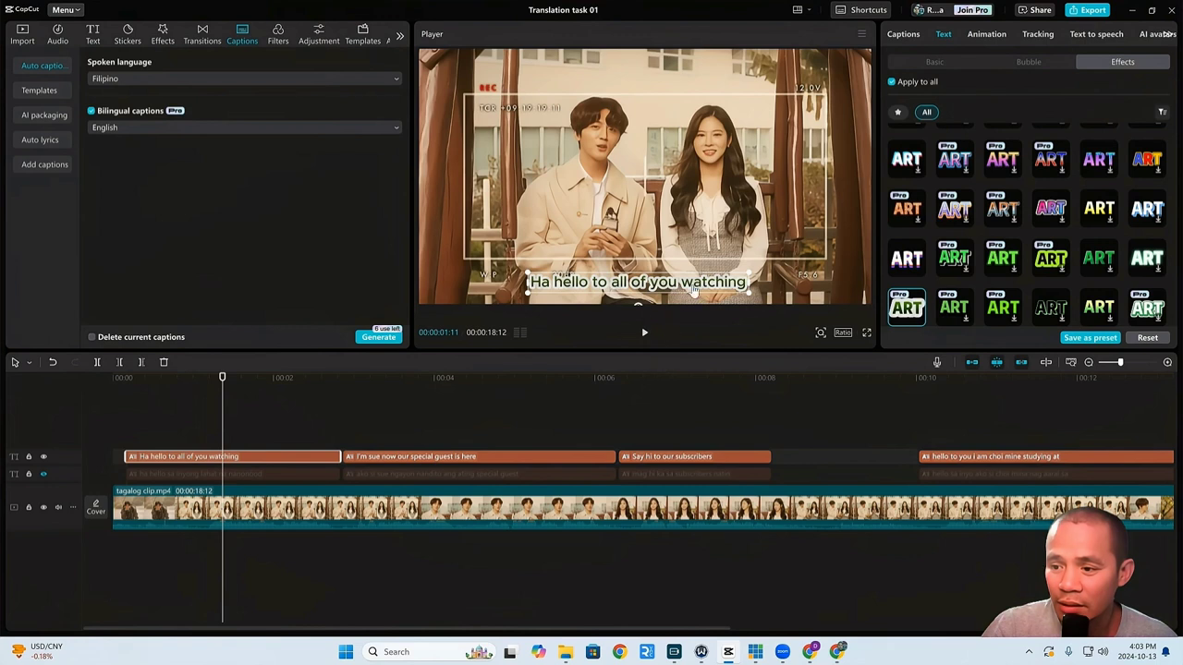
Show the first caption's basic text settings and play the clip to check the styled subtitles, pausing at about 15 seconds
click(934, 62)
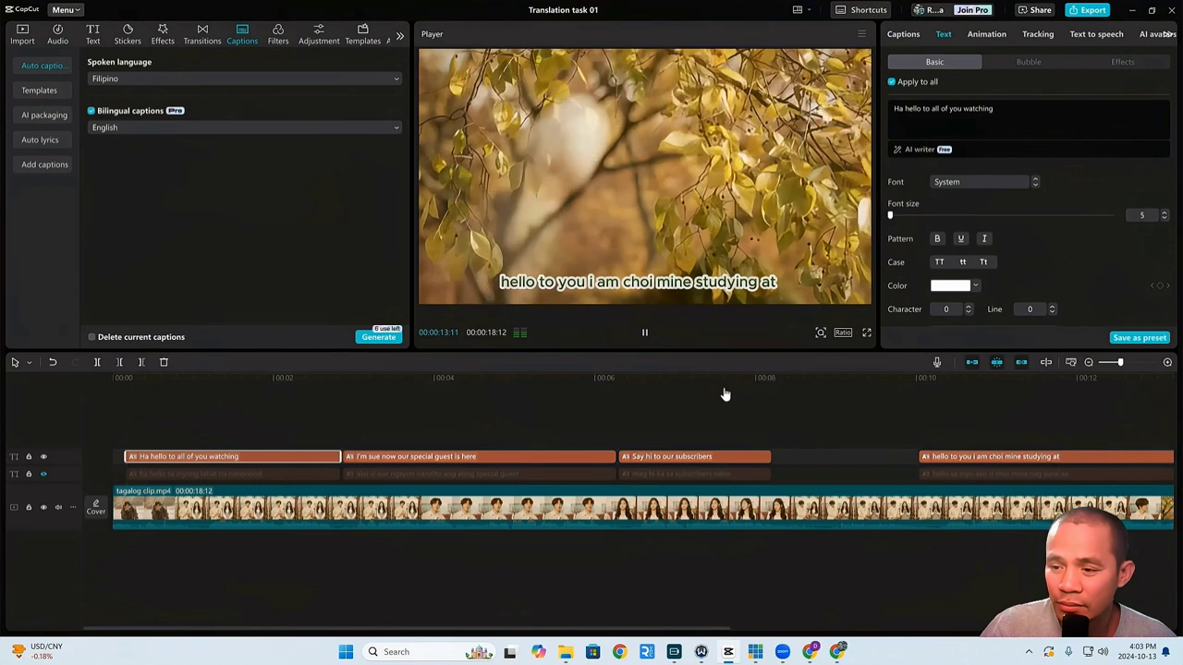
click(645, 334)
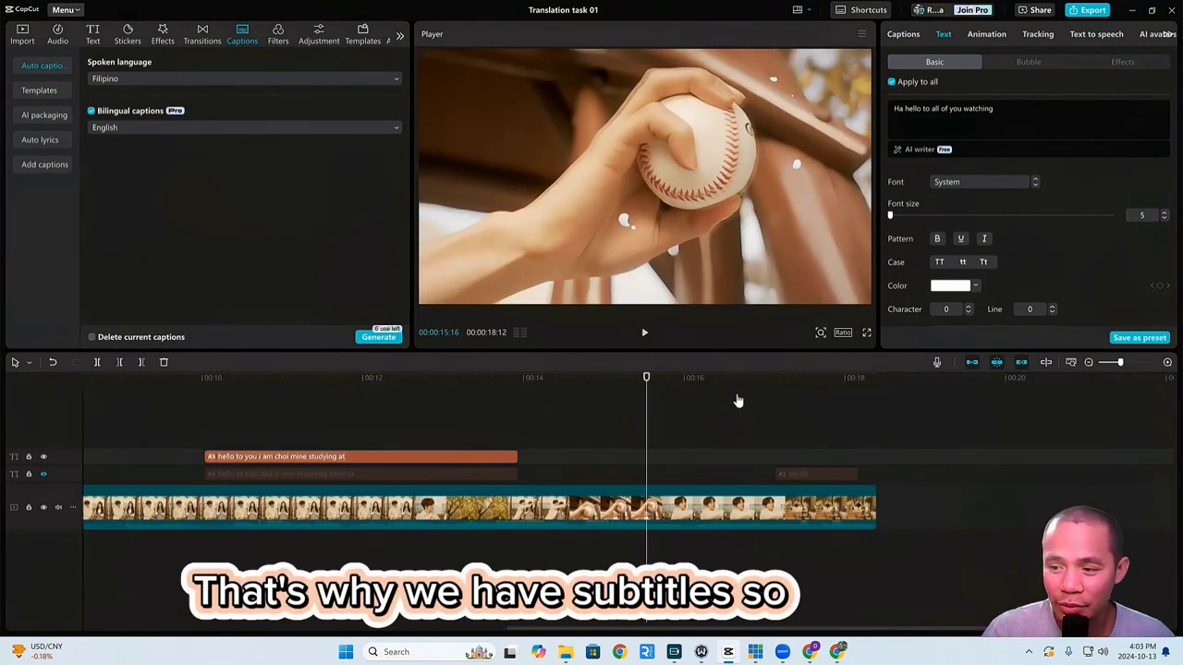